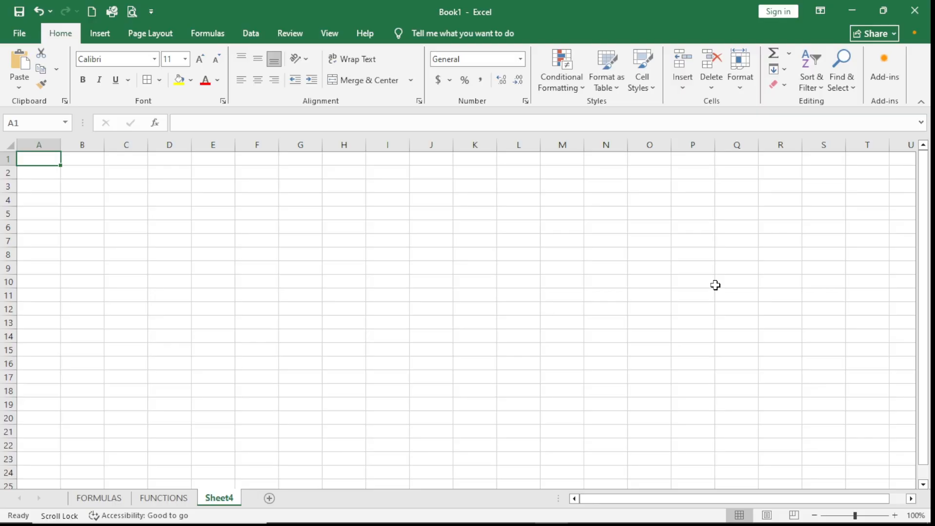
On the FORMULAS sheet, calculate the SUM column by entering =A2+B2 in C2 and filling it down to C4.
left_click(100, 498)
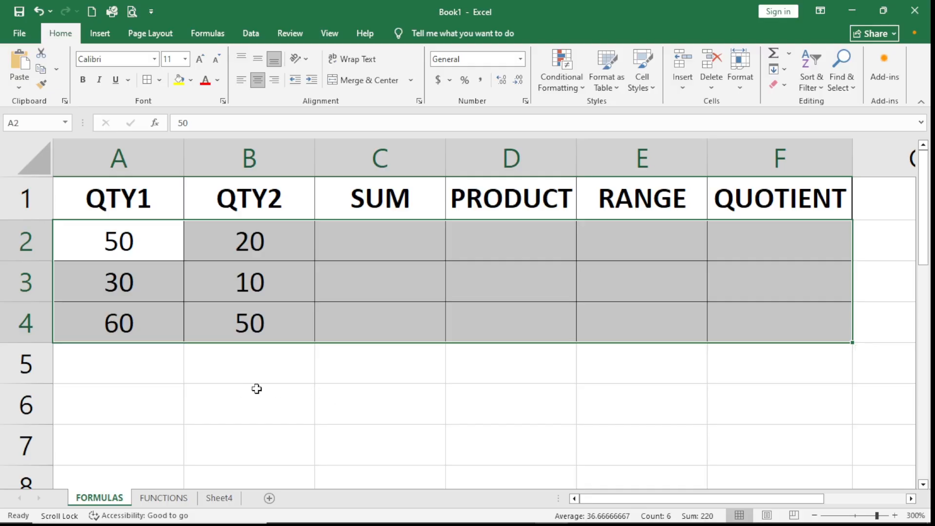
left_click(344, 408)
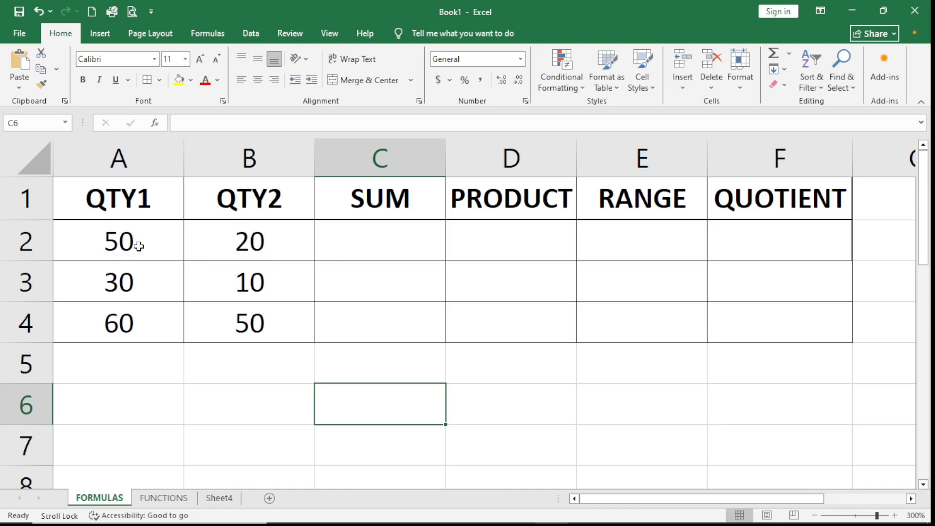
left_click(376, 240)
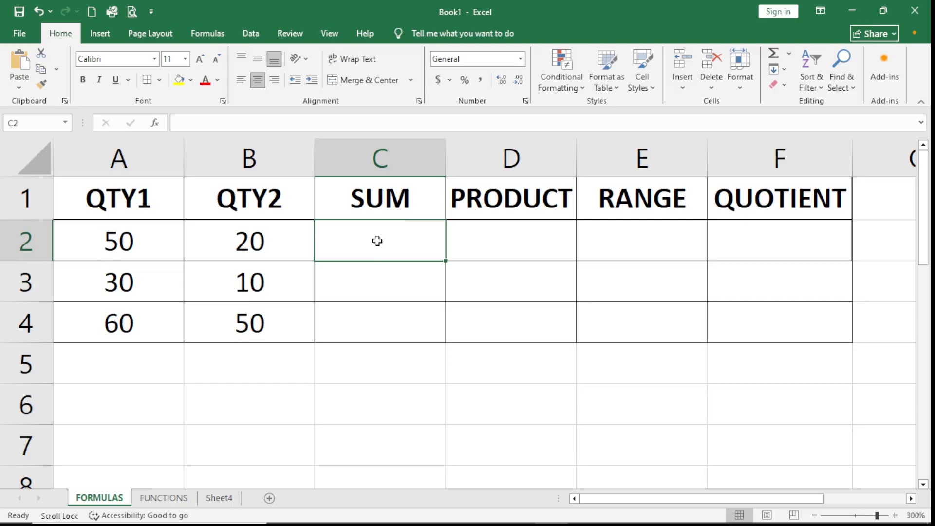
type("=")
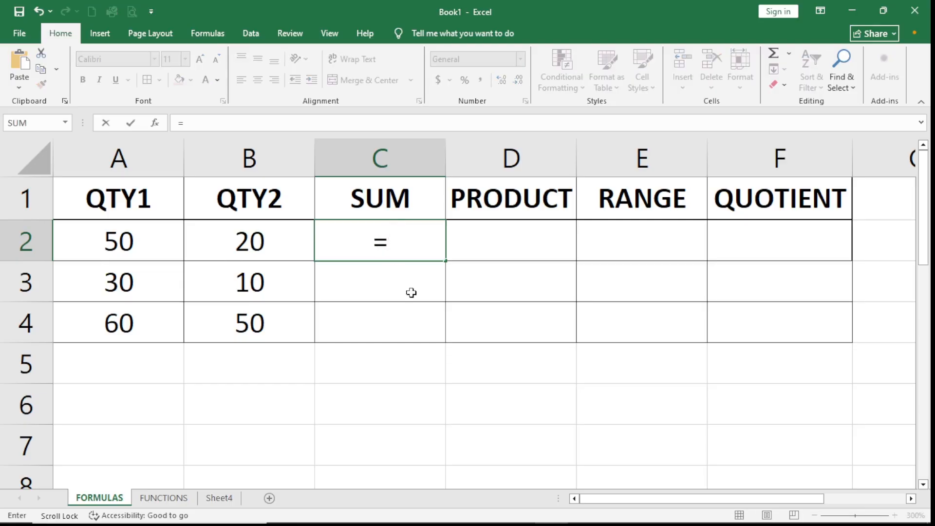
left_click(127, 244)
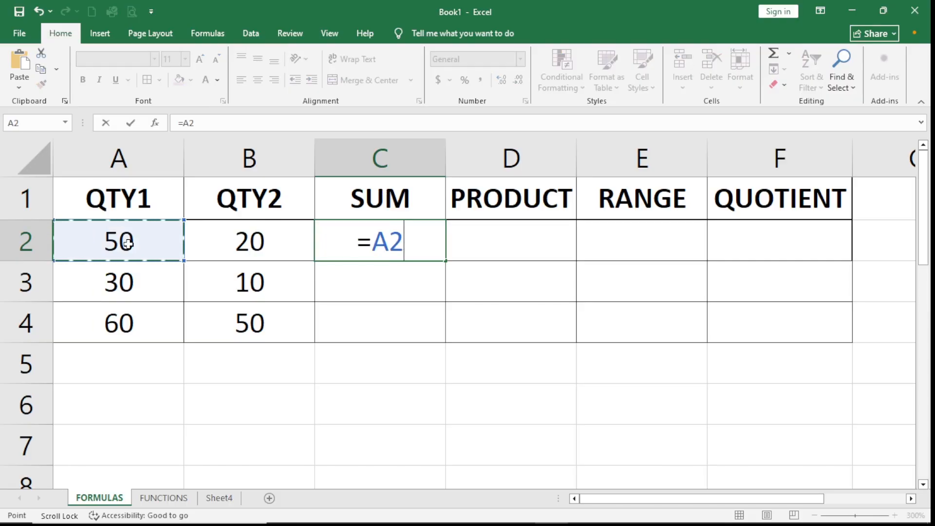
type("+")
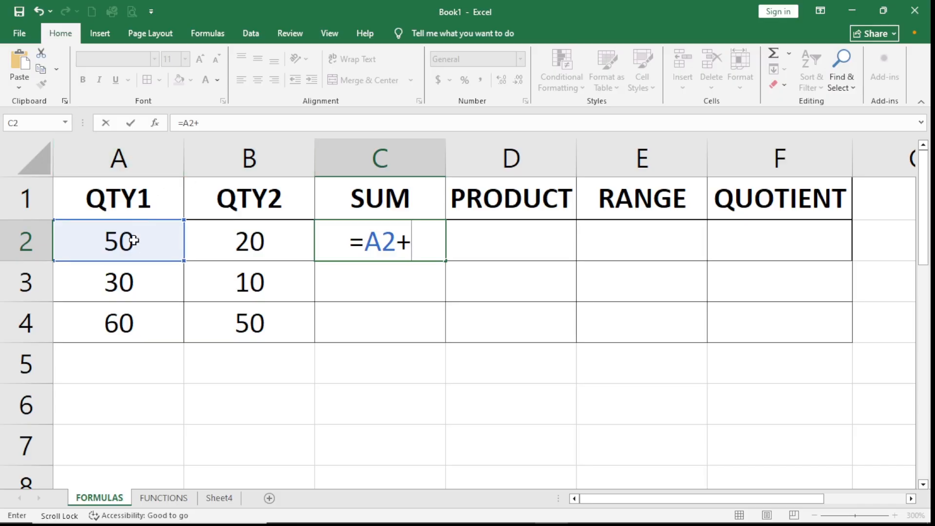
left_click(259, 242)
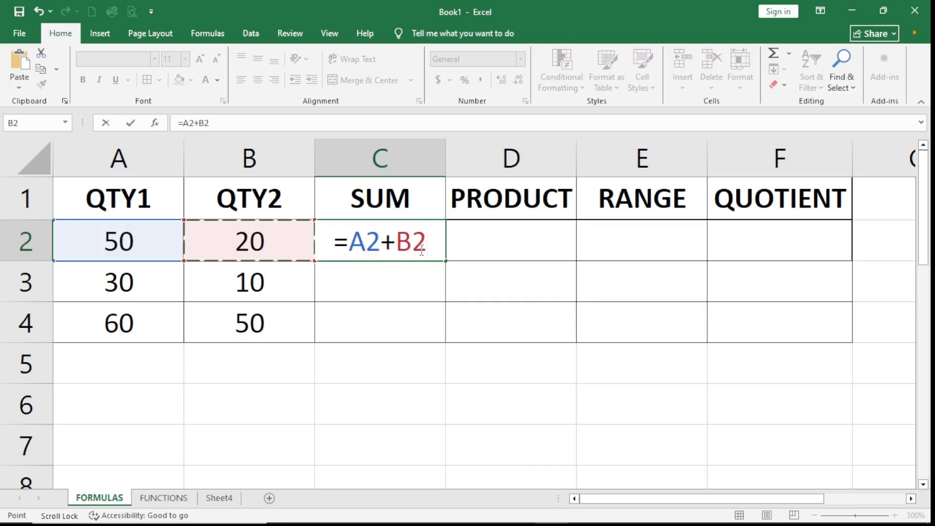
key("Return")
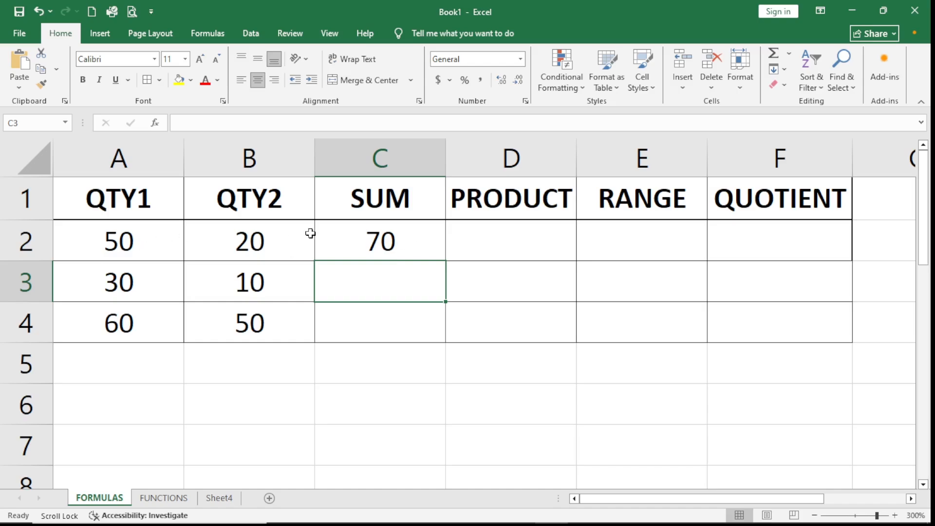
left_click(388, 239)
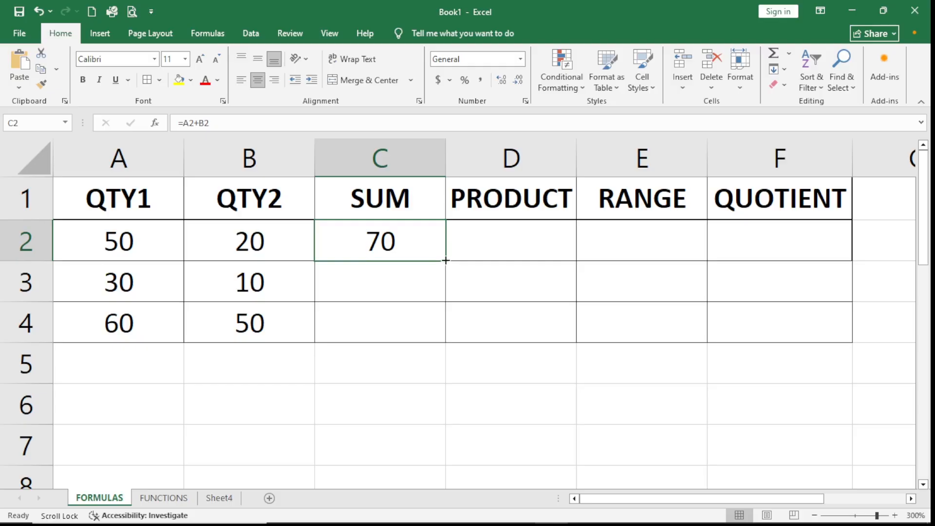
left_click_drag(446, 260, 444, 344)
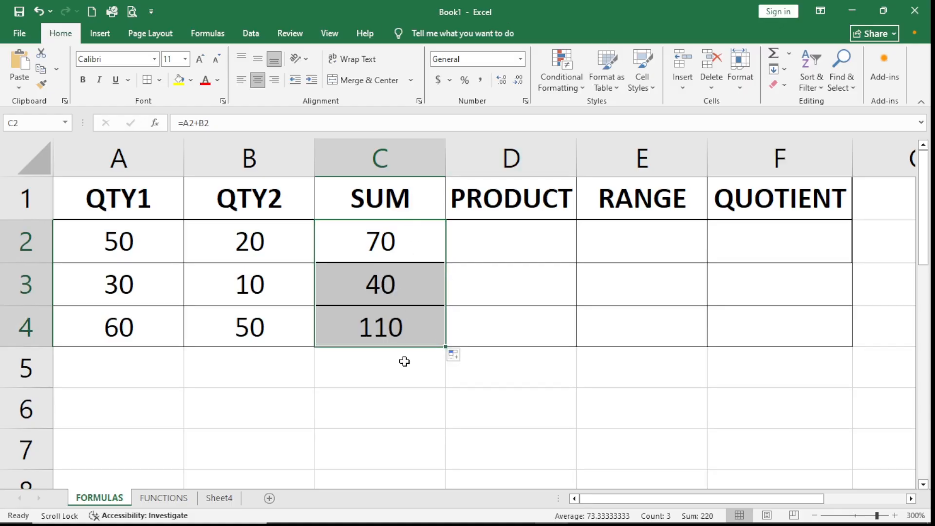
left_click(382, 240)
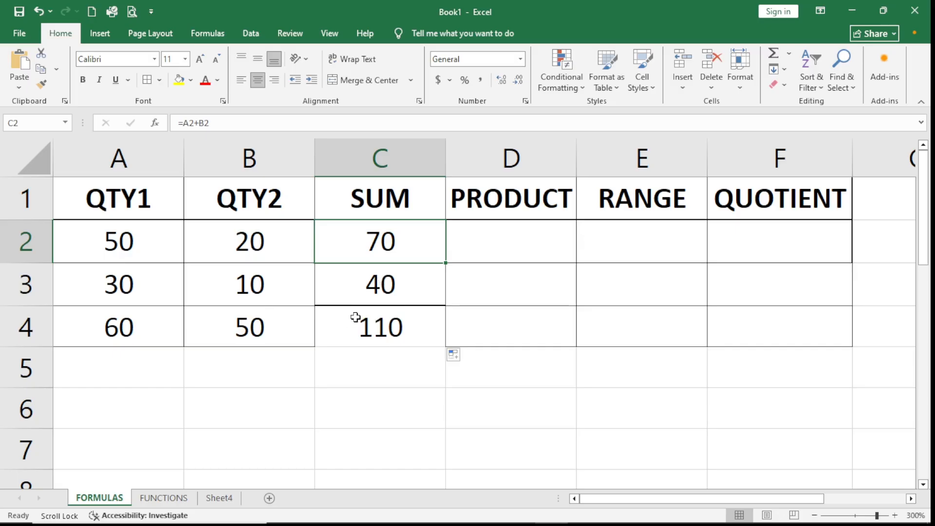
Calculate the PRODUCT column by entering =A2*B2 in D2 and filling the formula down to D4.
left_click(512, 242)
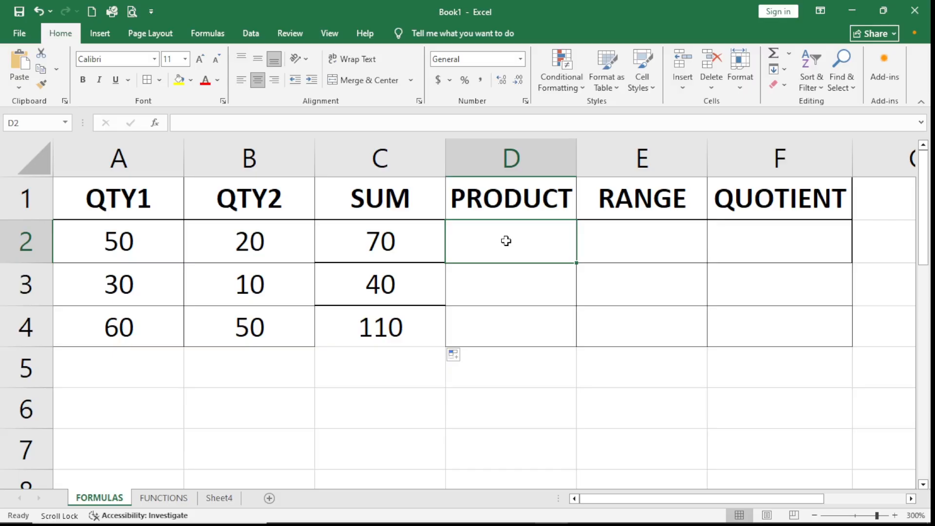
type("=")
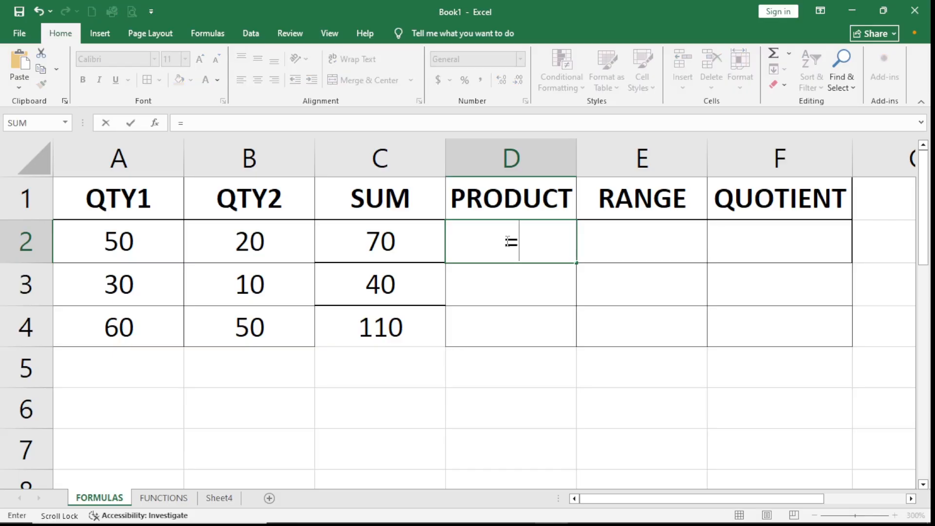
left_click(127, 239)
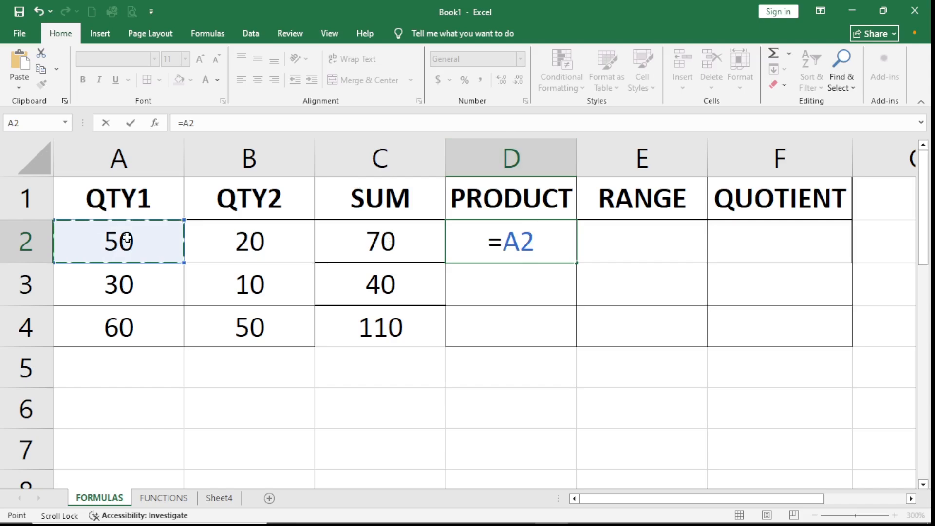
type("*")
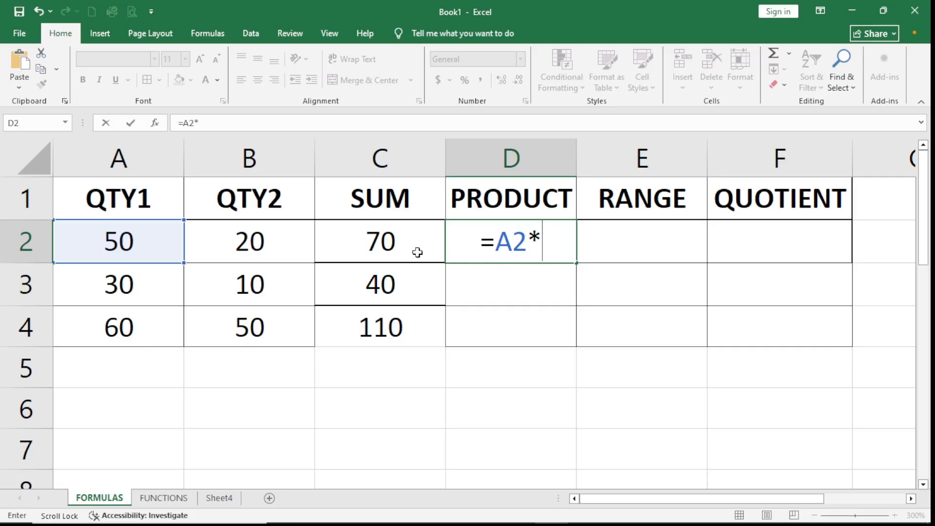
left_click(267, 252)
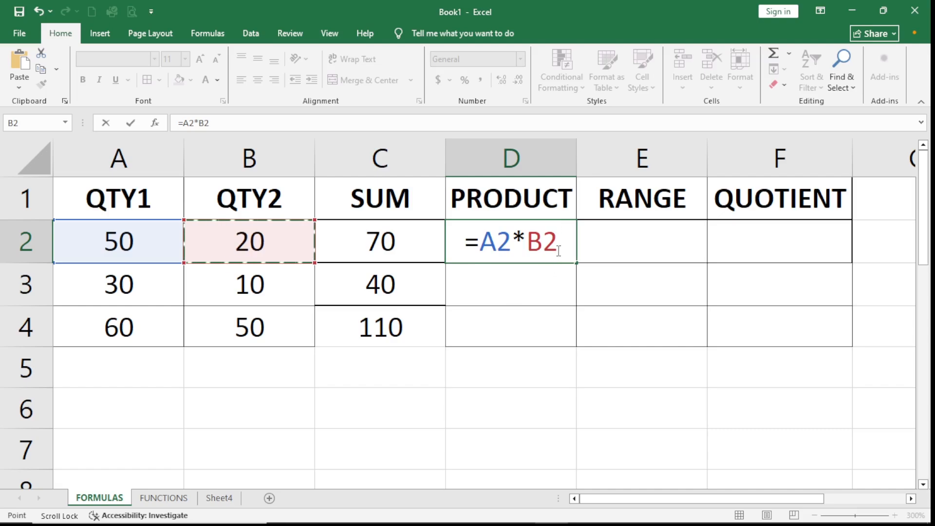
key("Return")
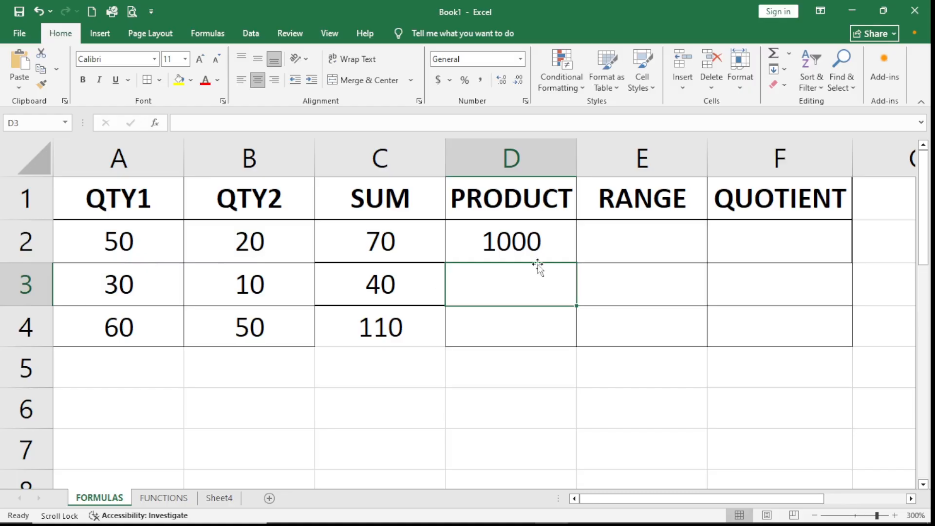
left_click(533, 242)
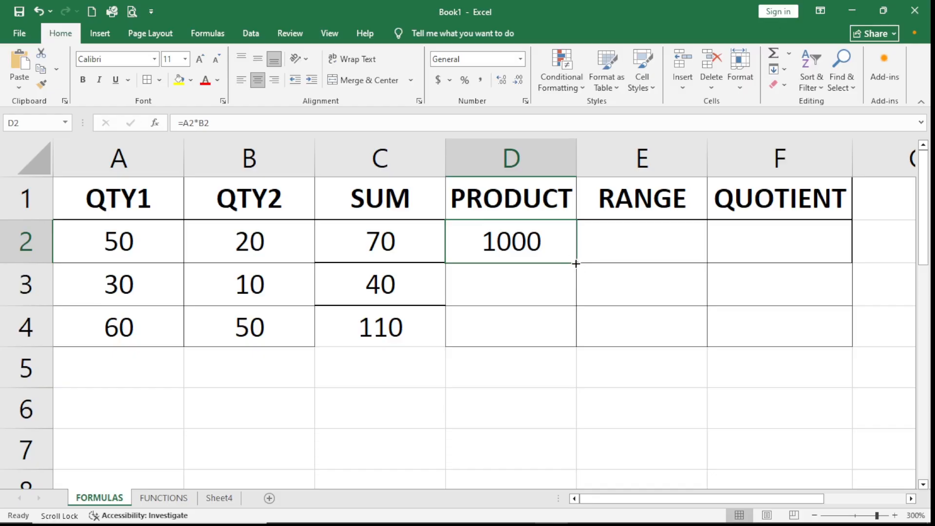
left_click_drag(575, 263, 584, 343)
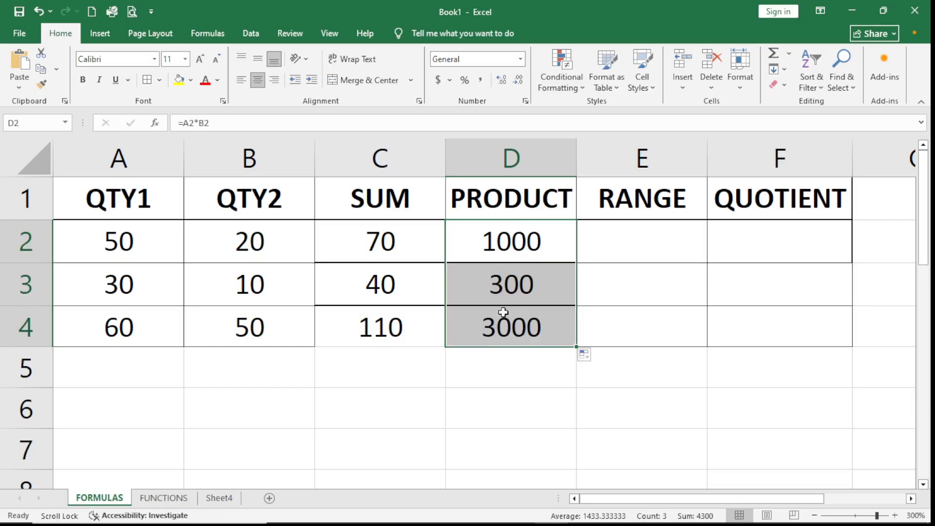
Calculate the RANGE column by entering =A2-B2 in E2 and filling the formula down to E4.
left_click(634, 240)
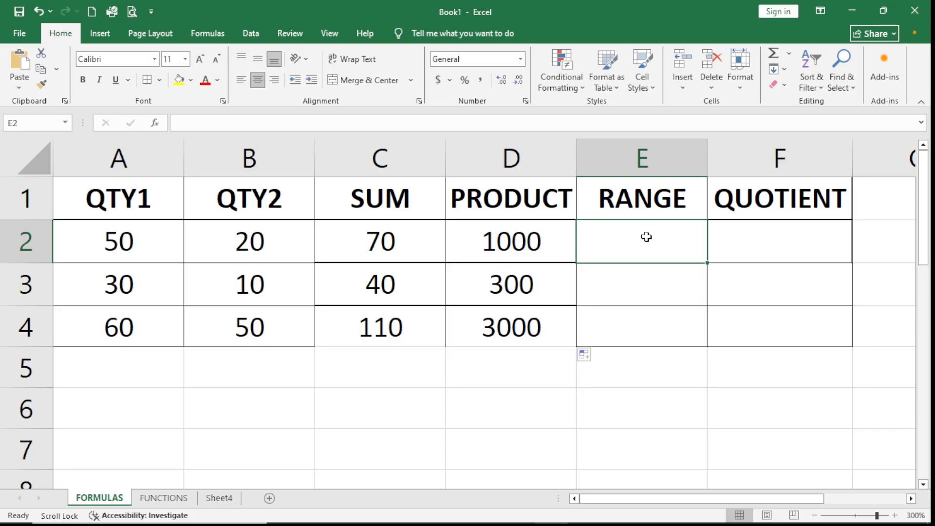
type("=")
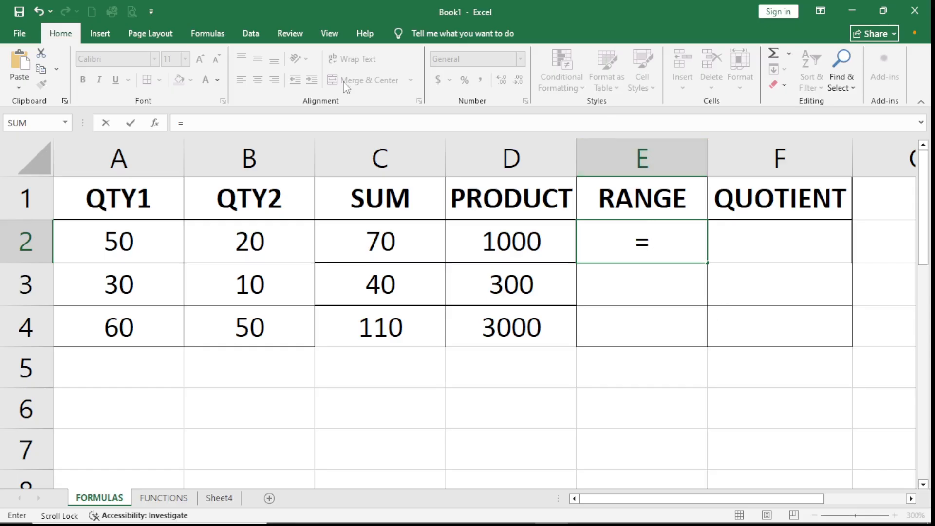
left_click(136, 244)
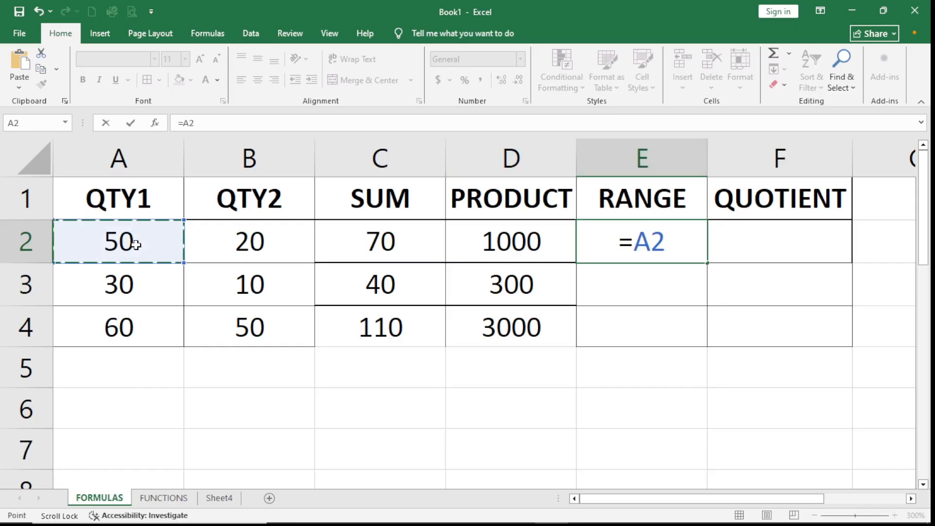
type("-")
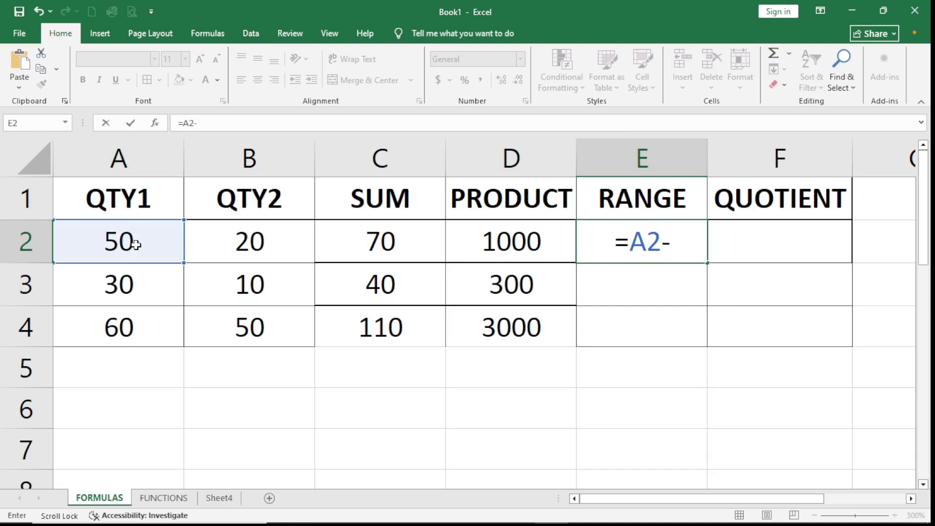
left_click(235, 249)
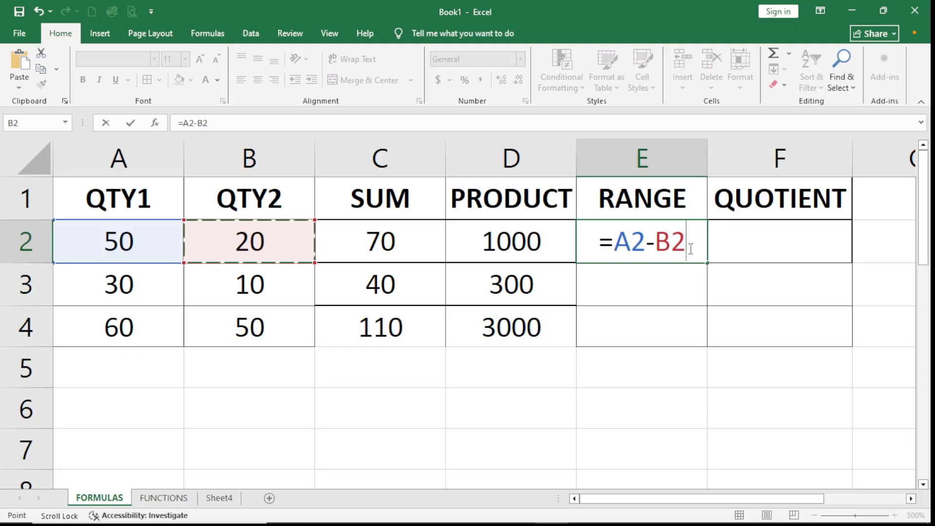
key("Return")
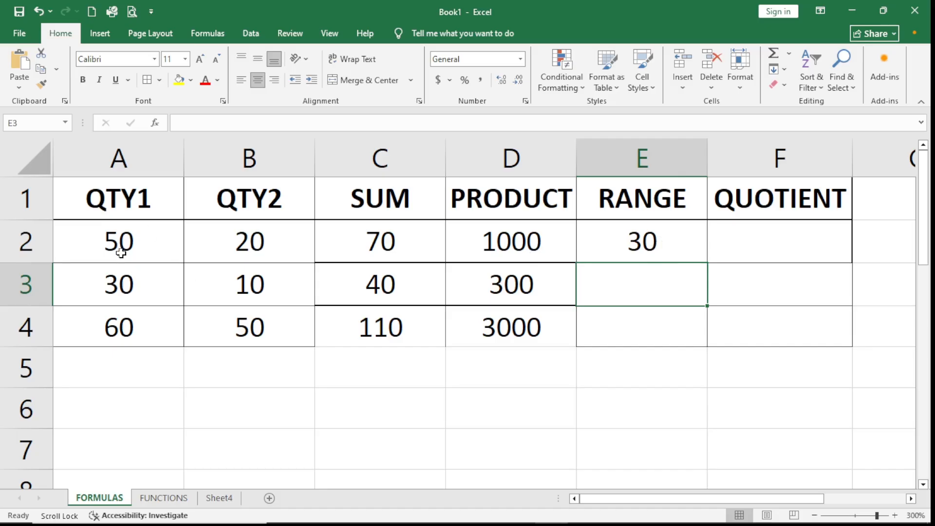
left_click(659, 238)
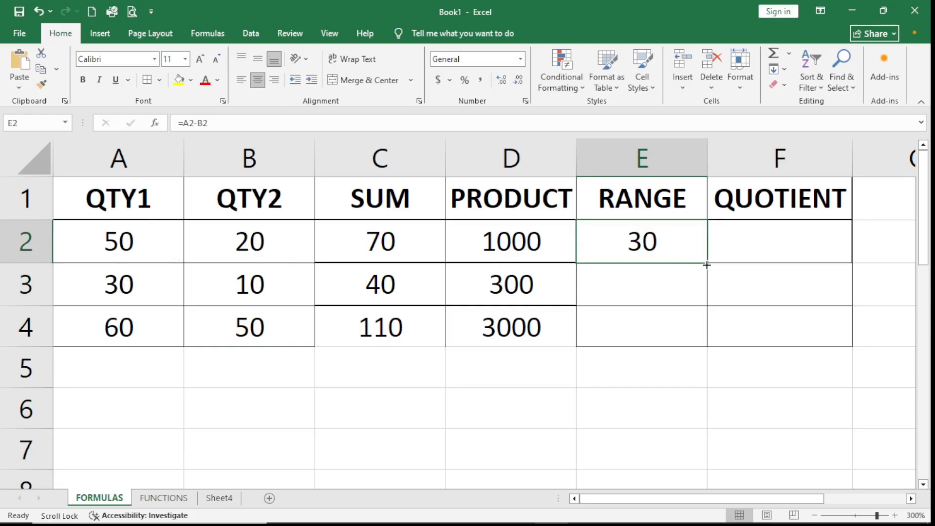
left_click_drag(707, 263, 707, 341)
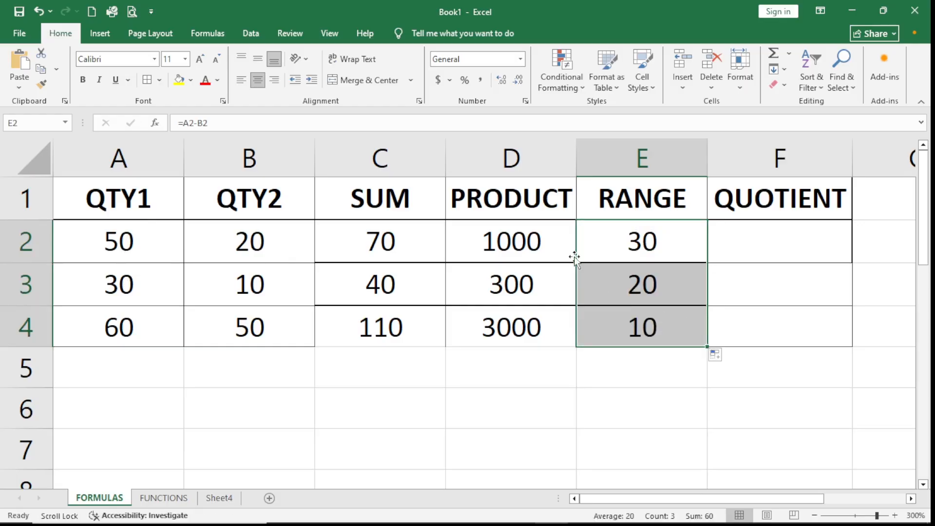
Calculate the QUOTIENT column by entering =A2/B2 in F2 and filling the formula down to F4.
left_click(766, 244)
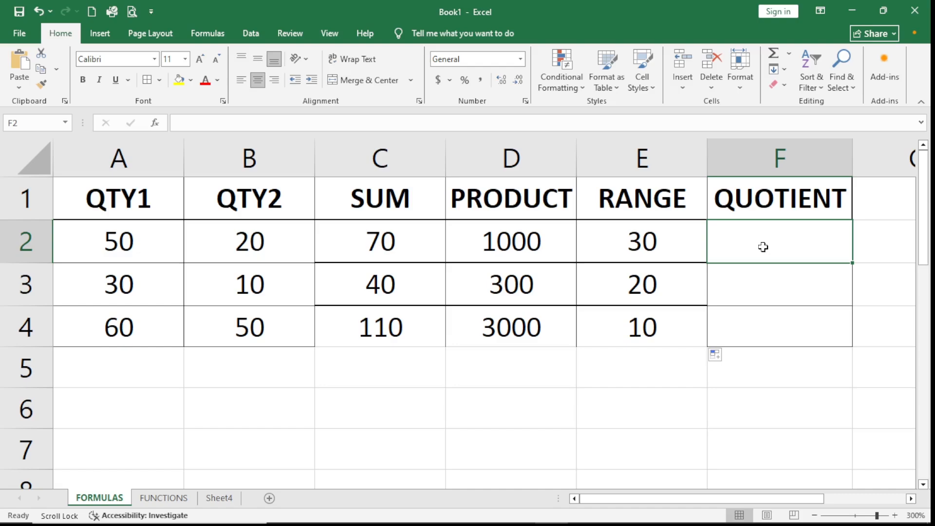
type("=")
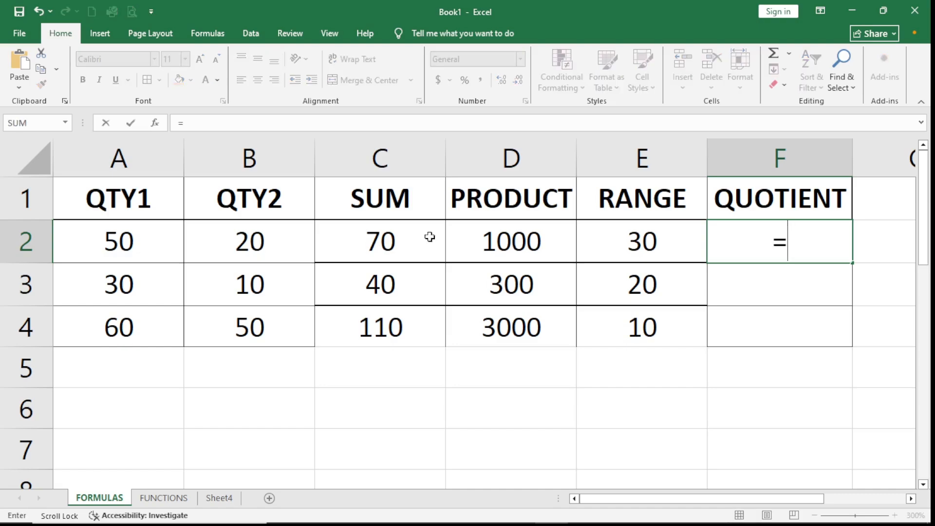
left_click(128, 243)
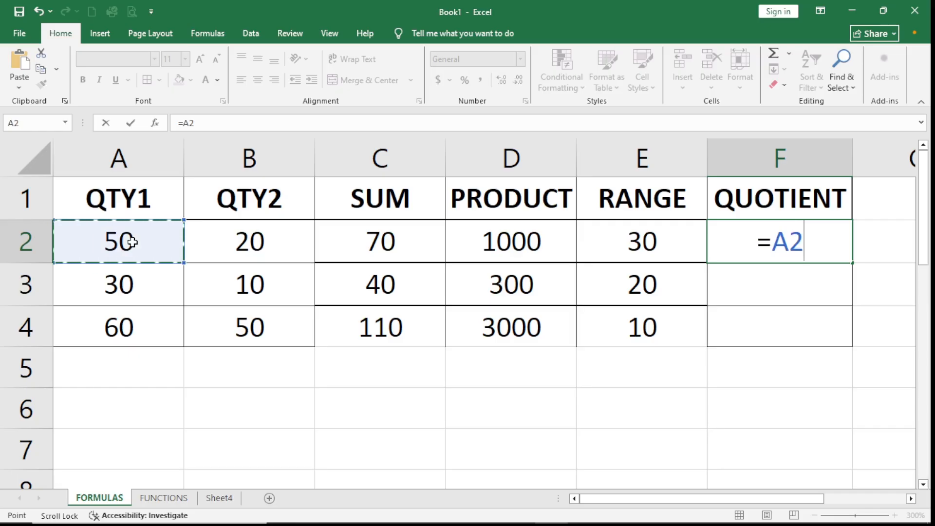
type("/")
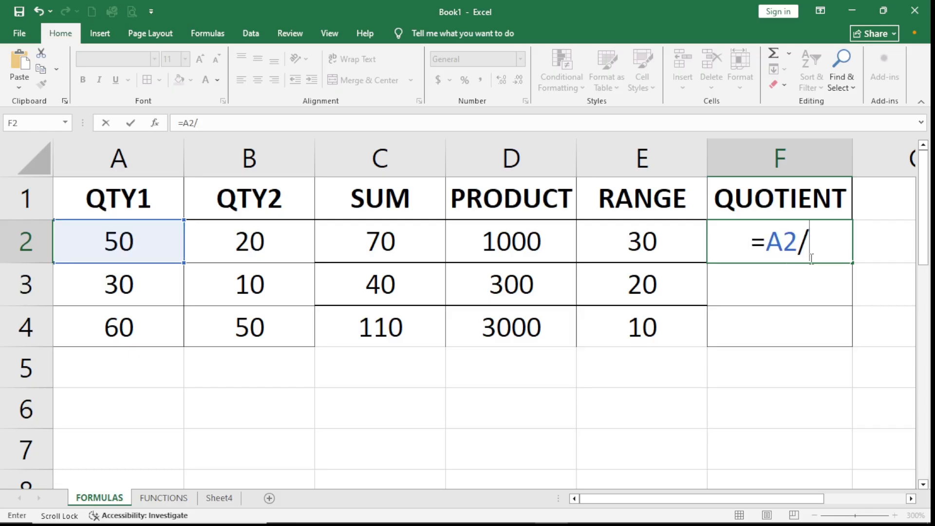
left_click(265, 241)
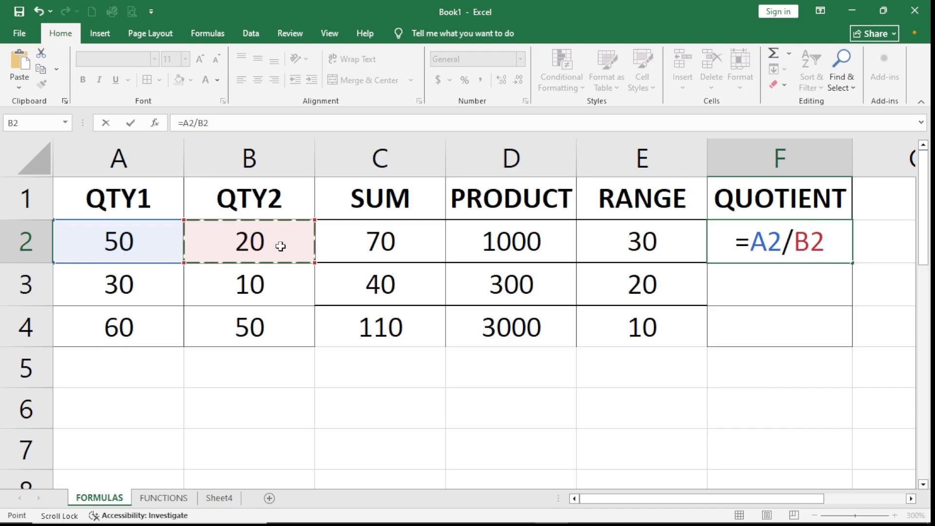
key("Return")
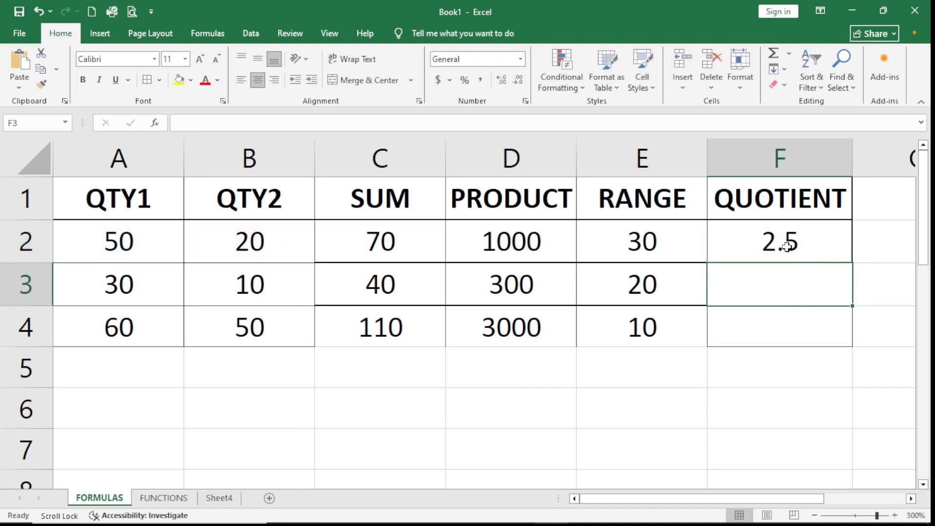
left_click(803, 243)
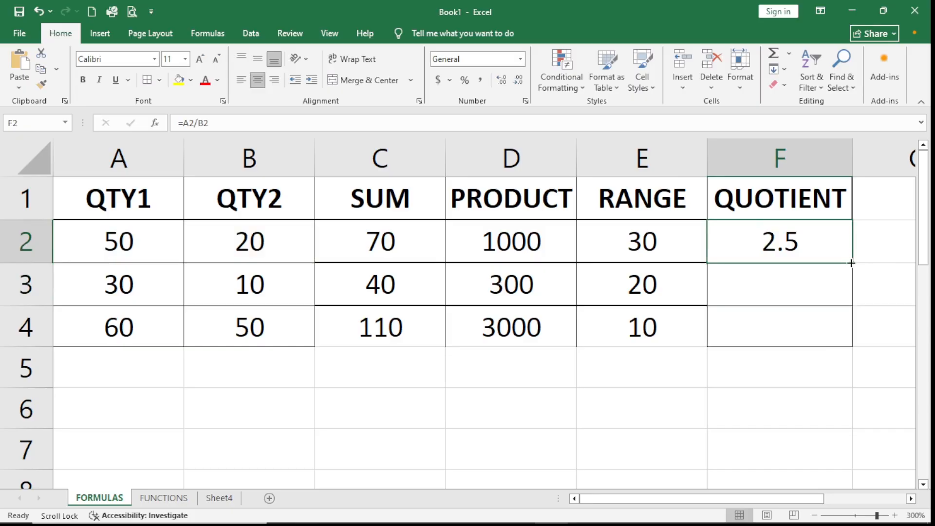
left_click_drag(850, 263, 855, 336)
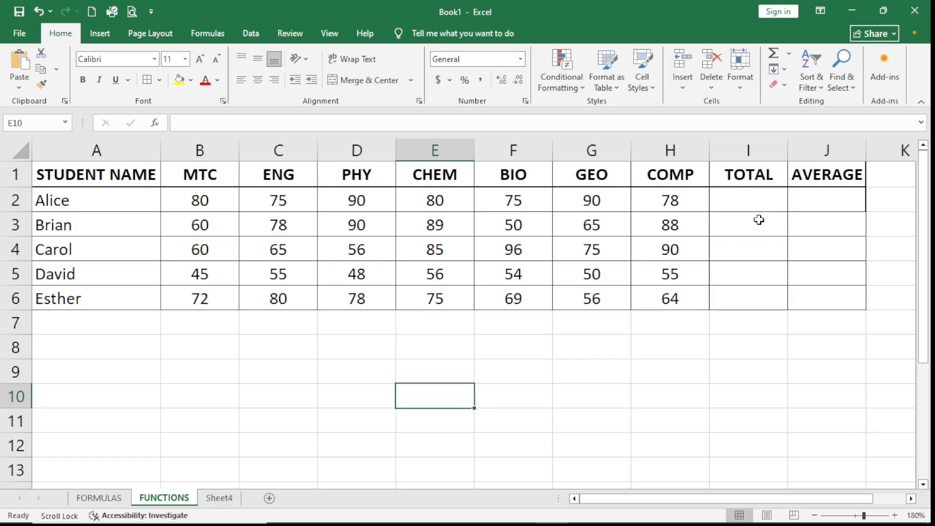
On the FUNCTIONS sheet, calculate the TOTAL column by entering =SUM(B2:H2) in I2, filling it down to I6 and checking the copied formulas.
left_click(749, 195)
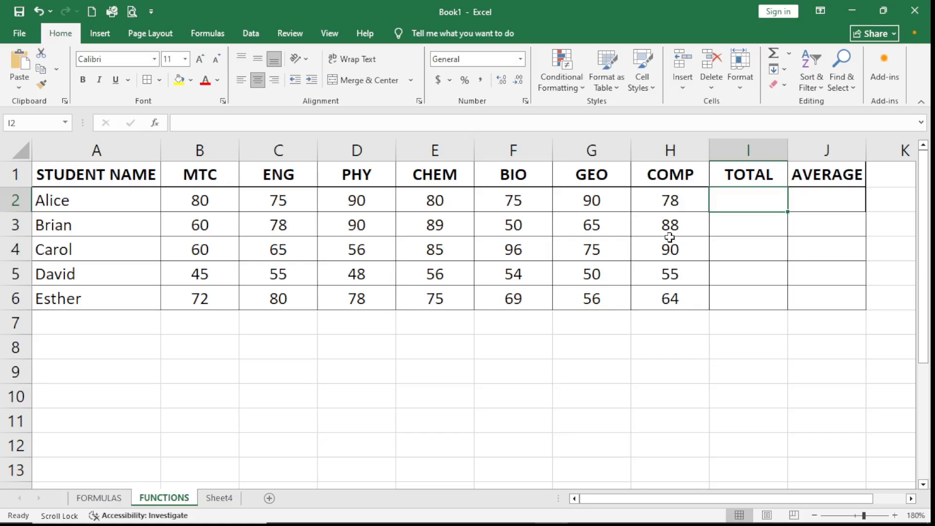
type("=")
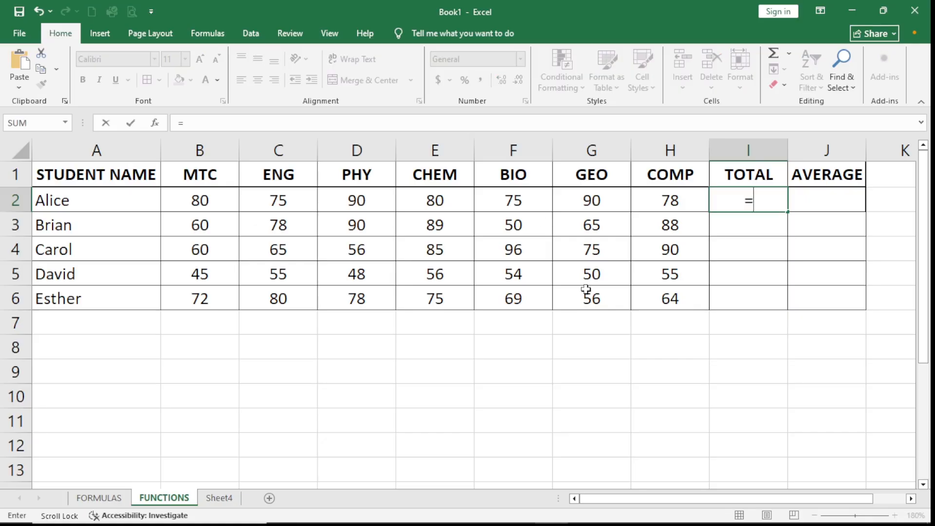
type("sum")
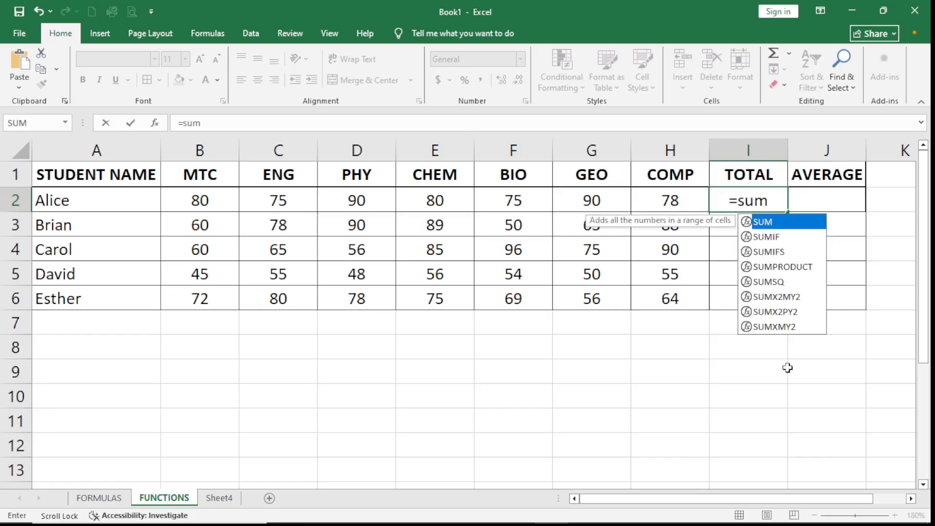
double_click(763, 223)
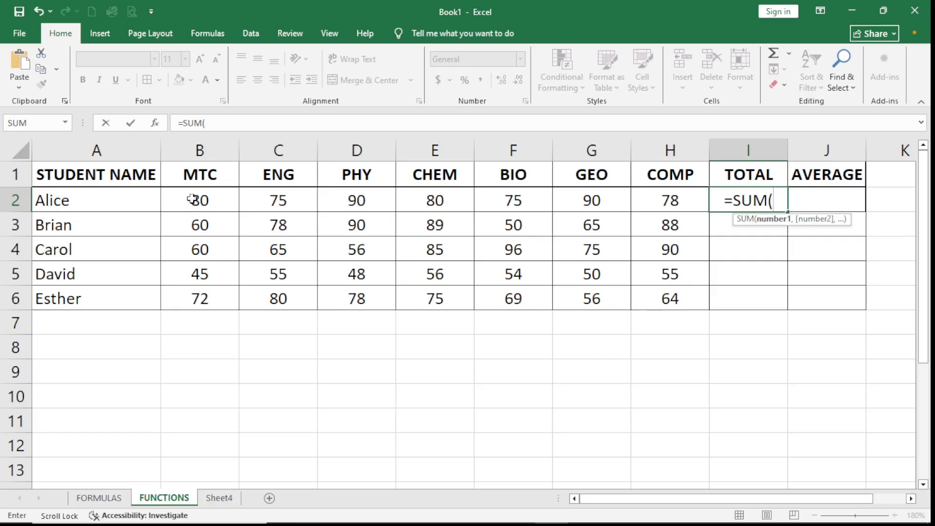
left_click_drag(192, 199, 683, 191)
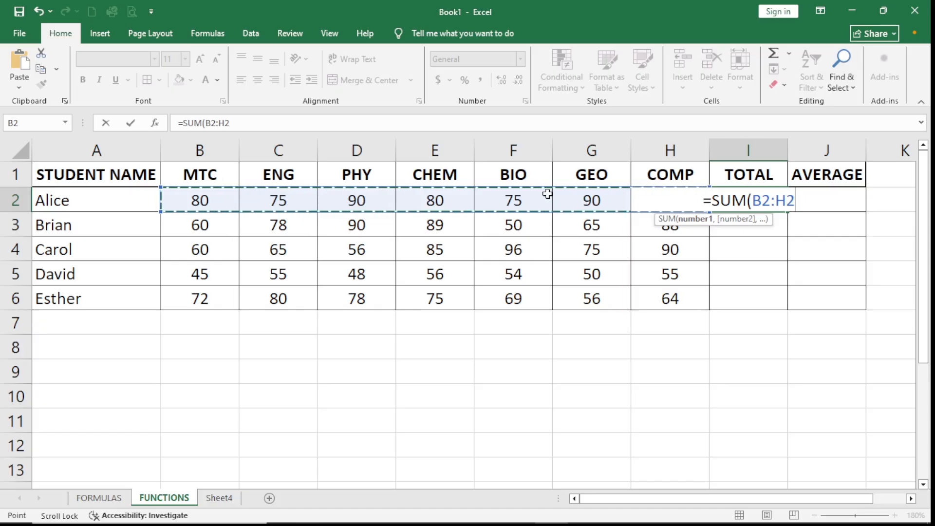
key("Return")
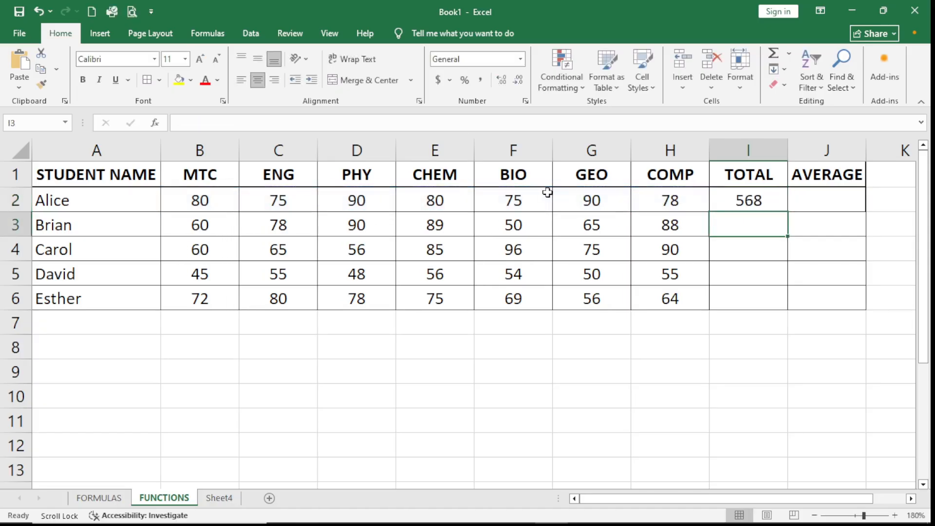
left_click(764, 199)
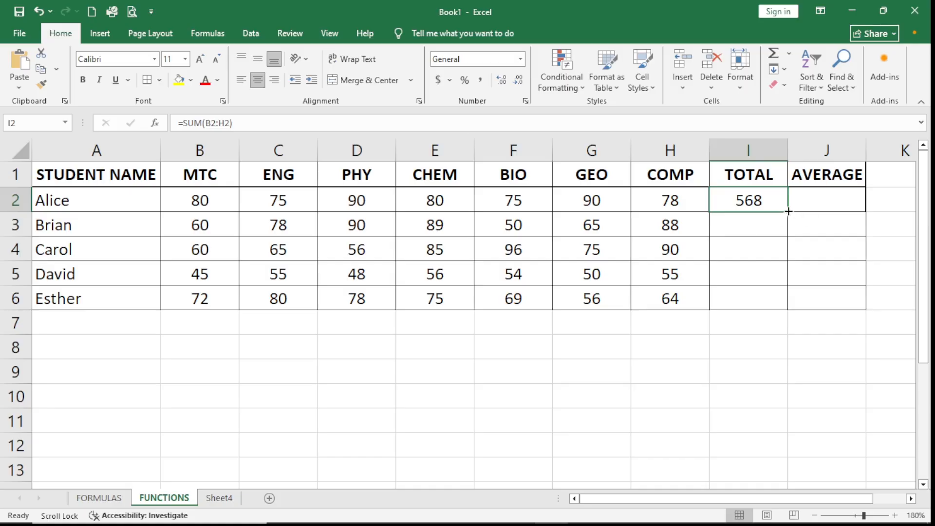
left_click_drag(788, 211, 790, 302)
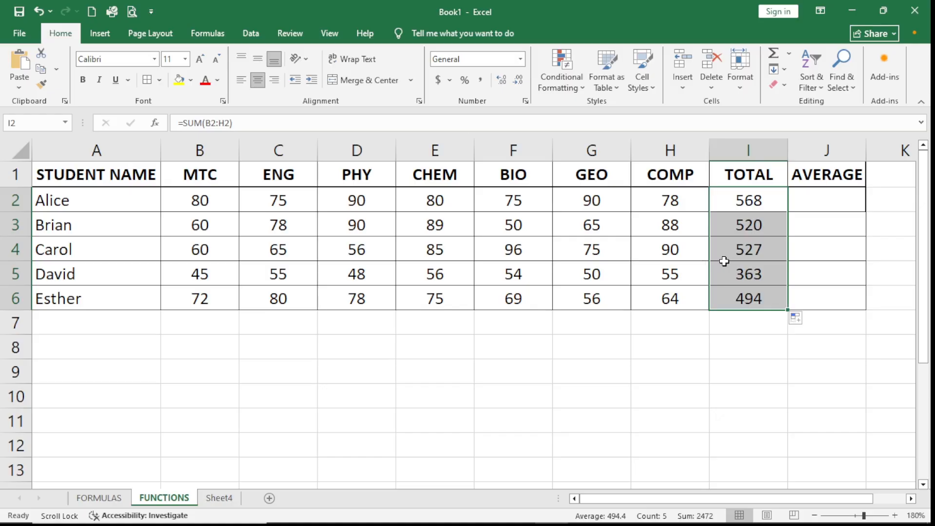
left_click(761, 199)
left_click(757, 251)
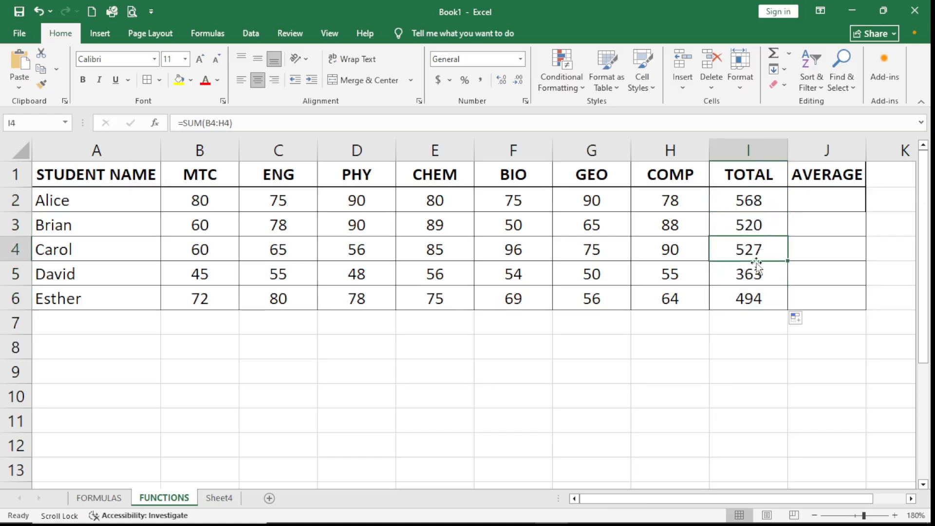
left_click(762, 299)
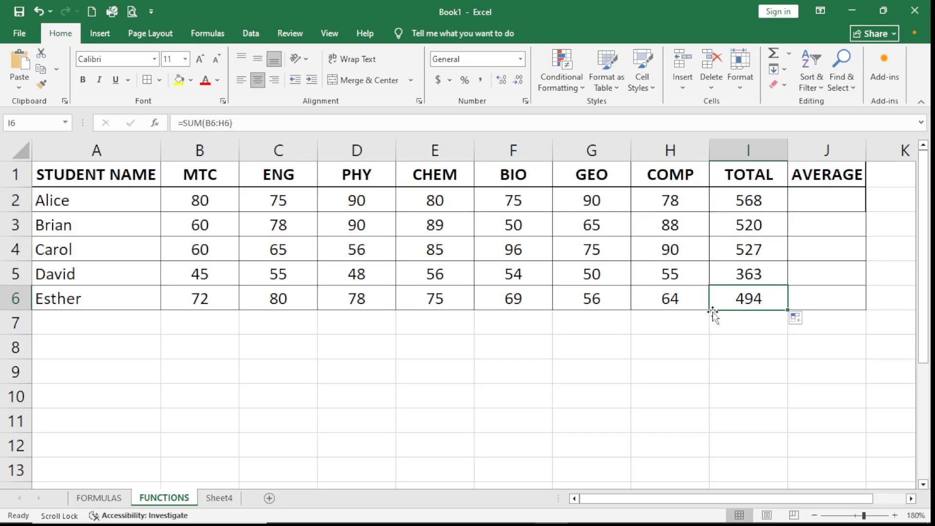
Calculate the AVERAGE column by entering =AVERAGE(B2:H2) in J2 and filling the formula down to J6.
left_click(816, 195)
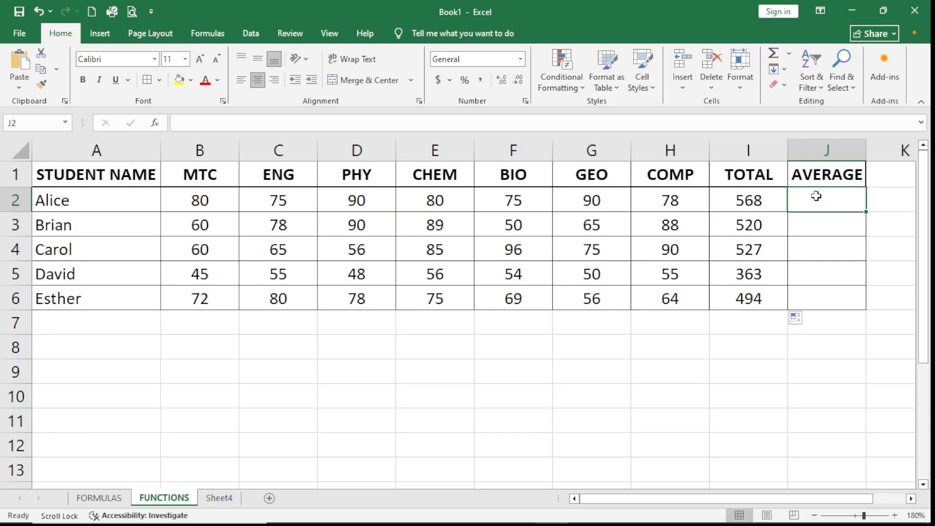
type("=")
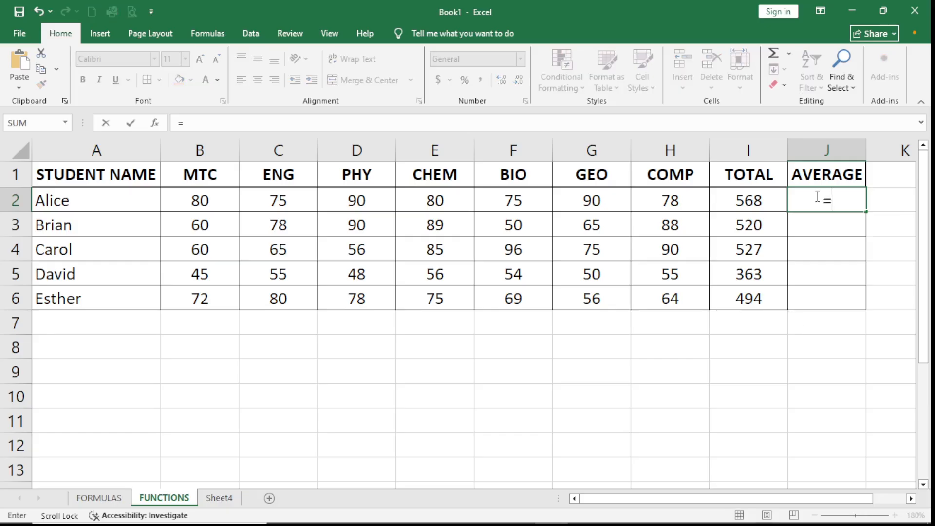
type("ave")
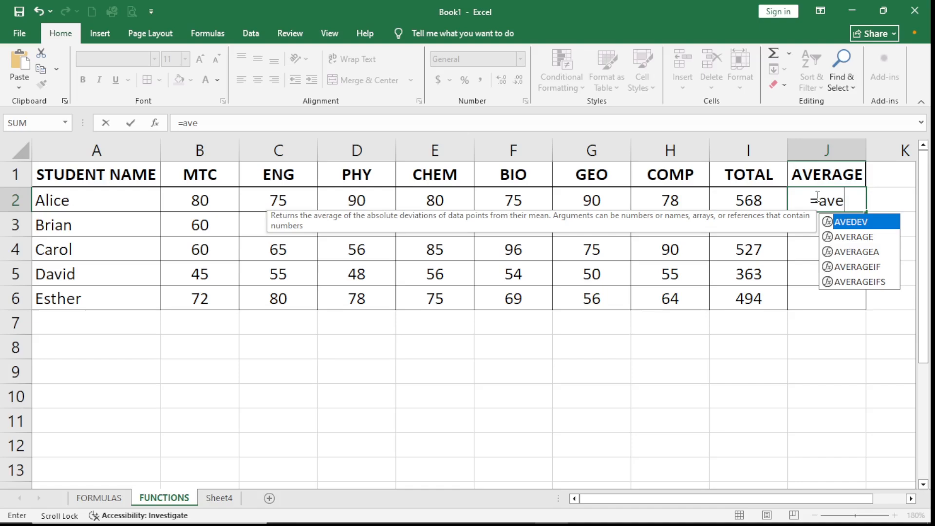
type("ra")
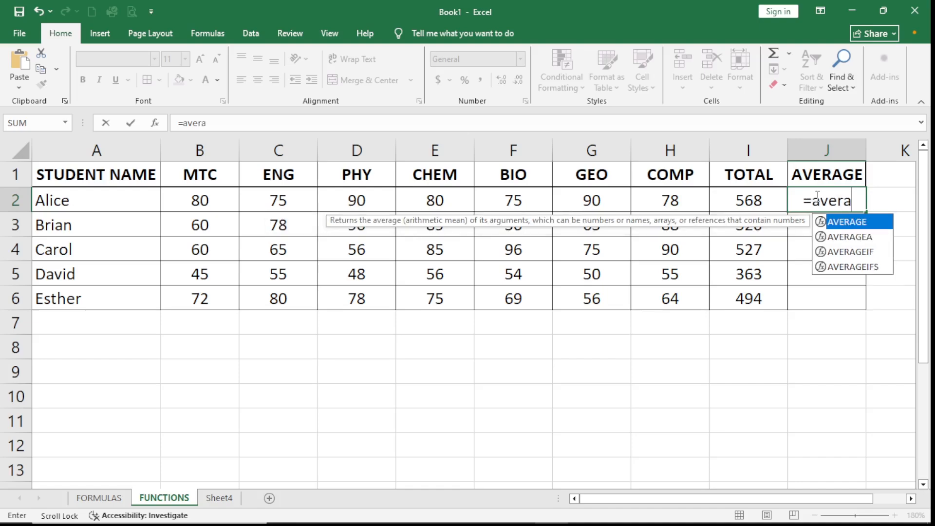
double_click(845, 223)
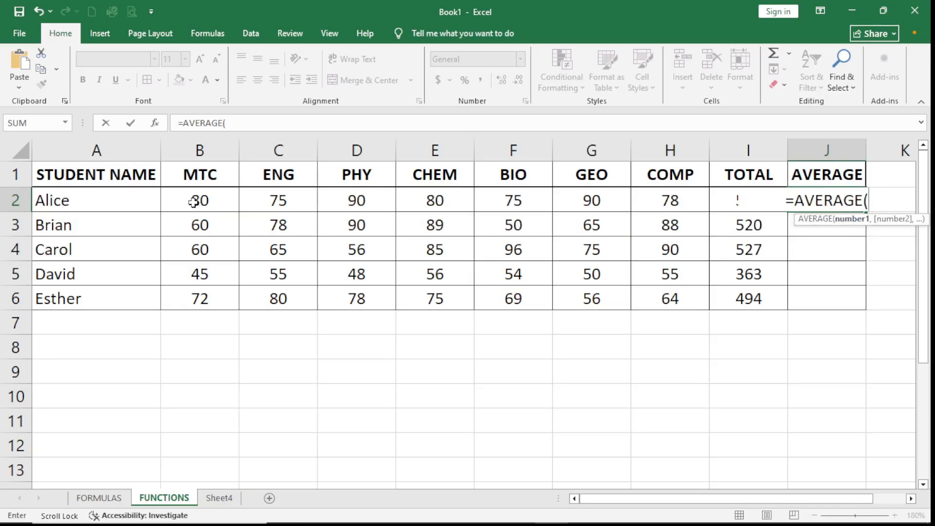
left_click_drag(192, 202, 651, 201)
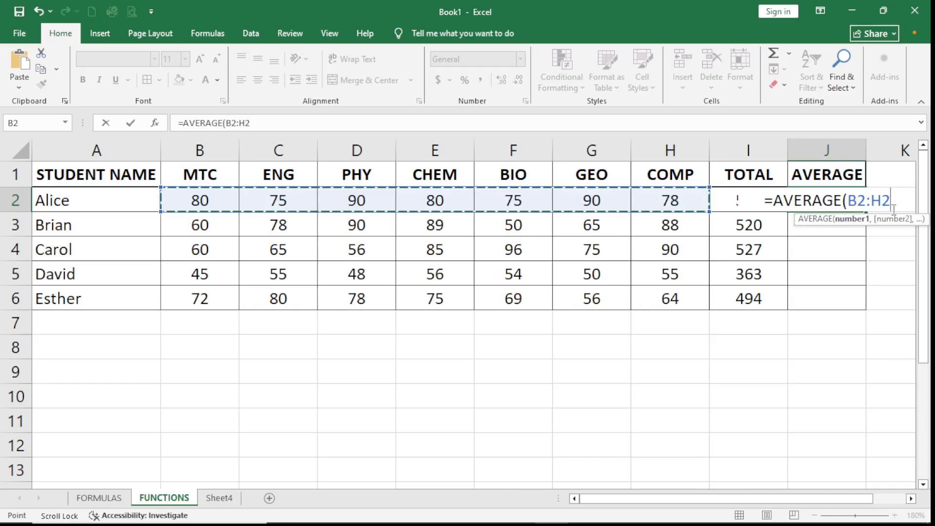
key("Return")
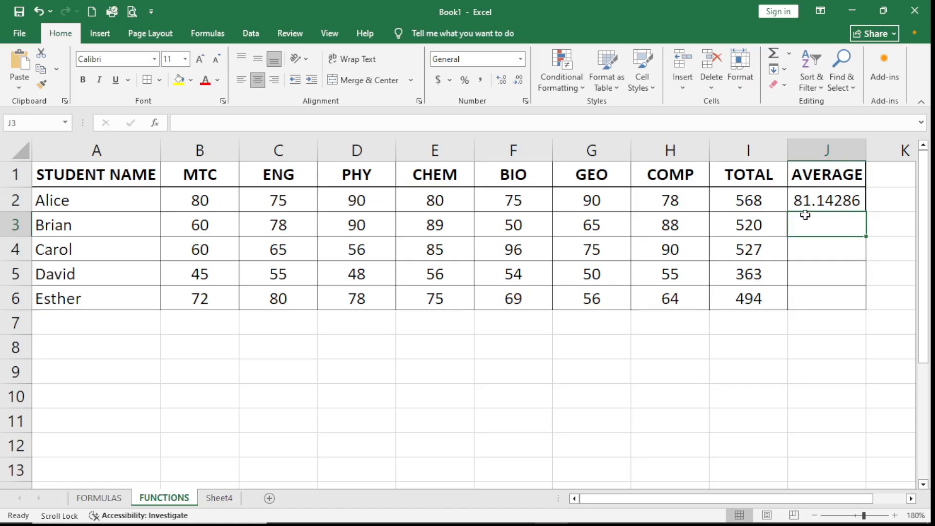
left_click(837, 199)
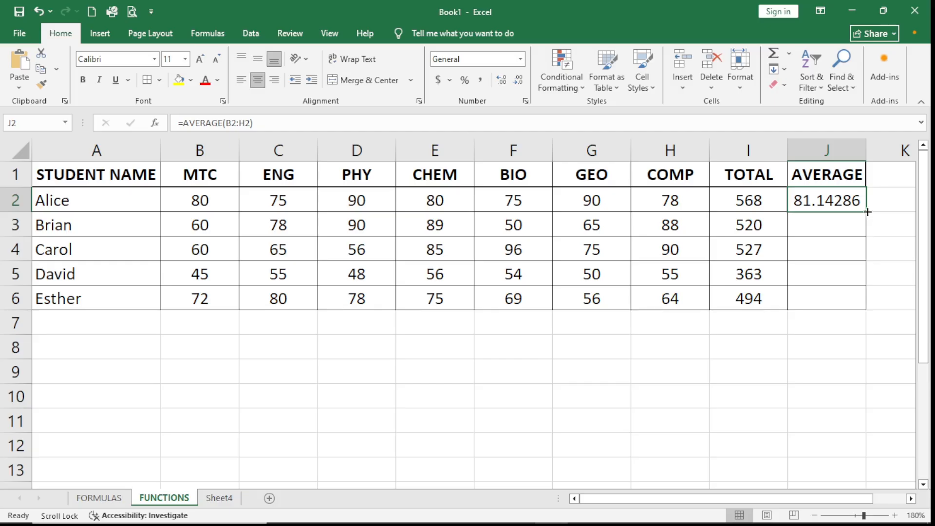
left_click_drag(867, 212, 871, 303)
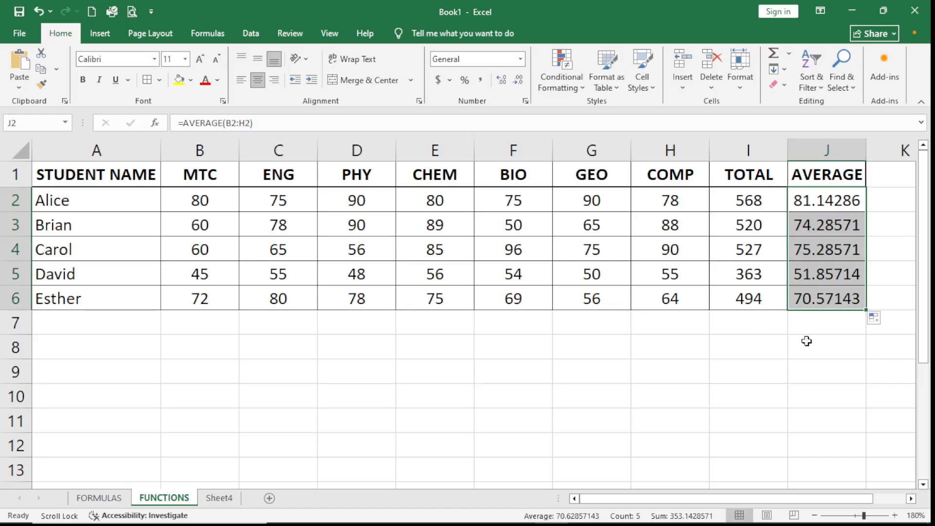
left_click(821, 355)
Format the averages in J2:J6 with the Number category and 0 decimal places.
left_click_drag(818, 200, 826, 291)
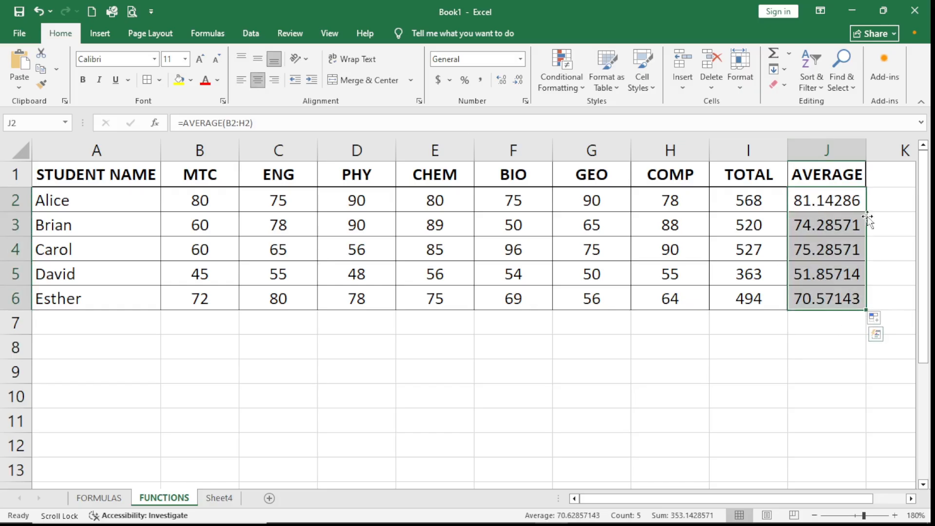
right_click(829, 204)
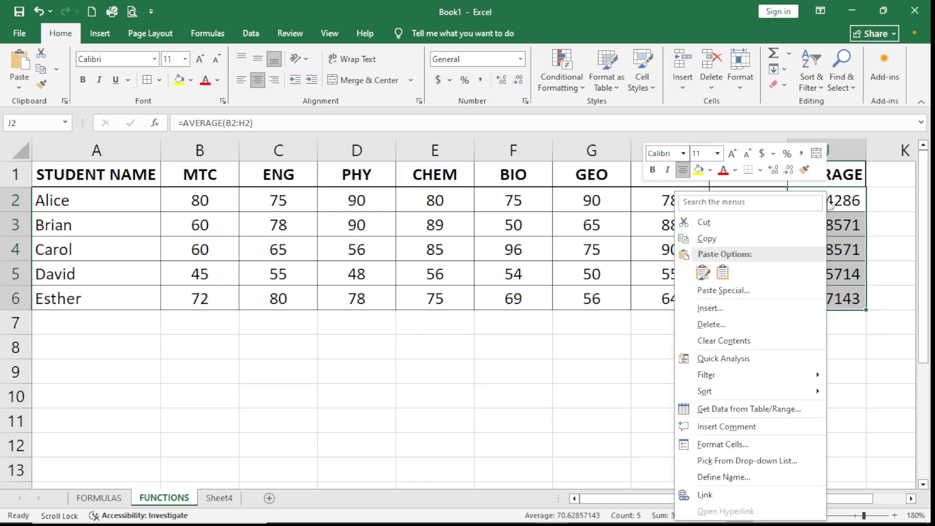
left_click(722, 444)
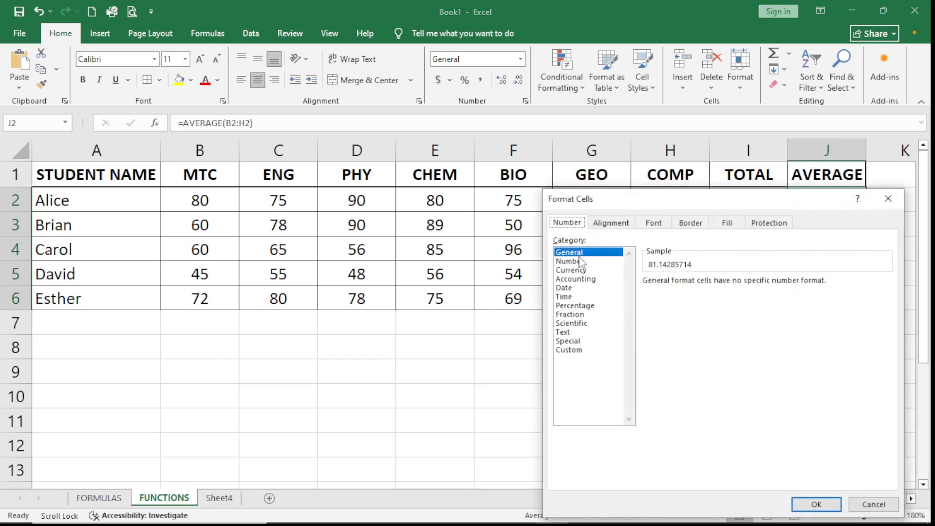
left_click(581, 261)
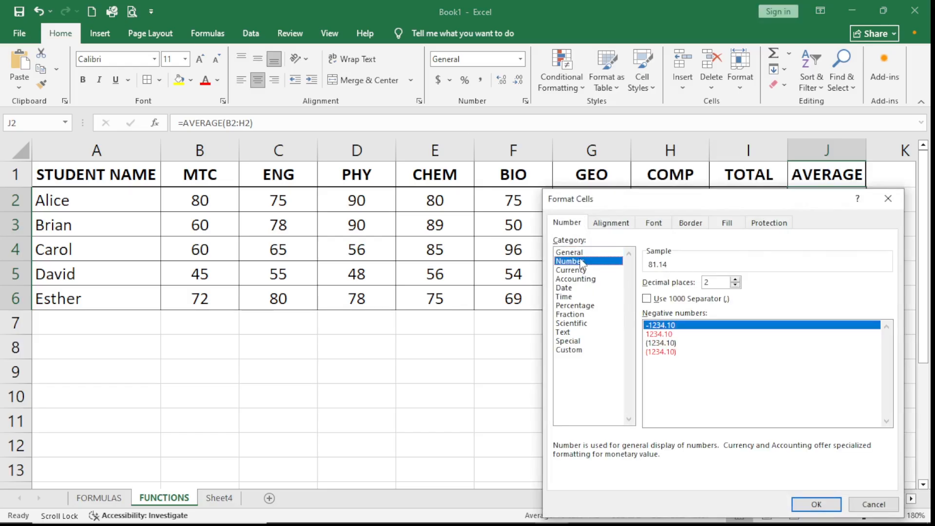
left_click(735, 286)
left_click(735, 286)
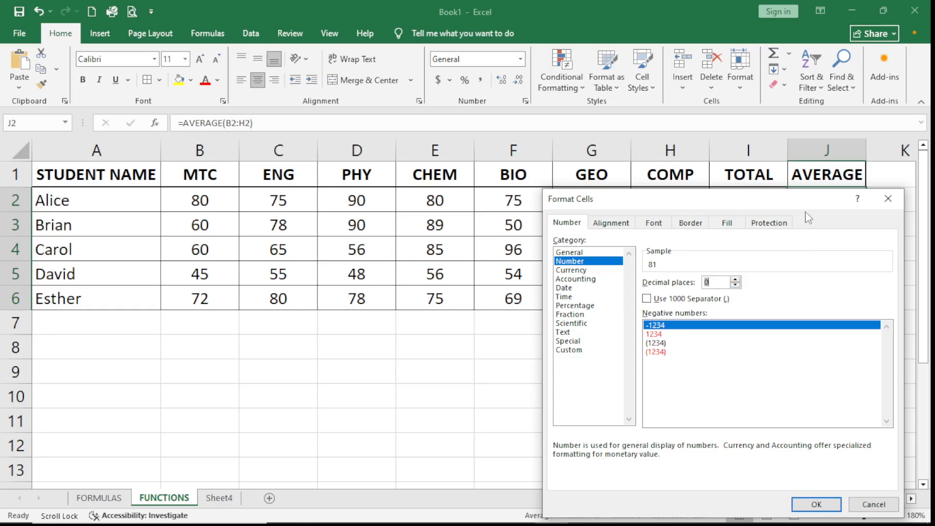
left_click_drag(804, 205, 487, 195)
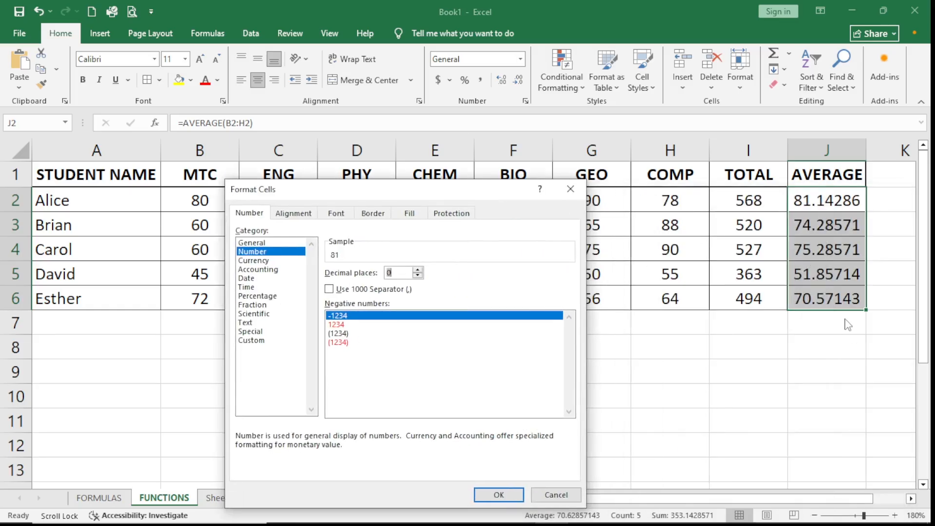
left_click(498, 494)
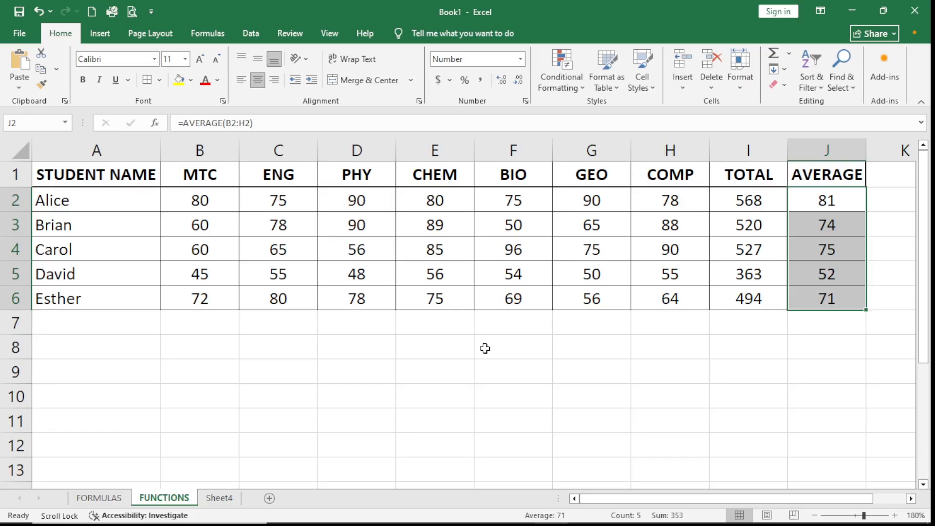
left_click(338, 378)
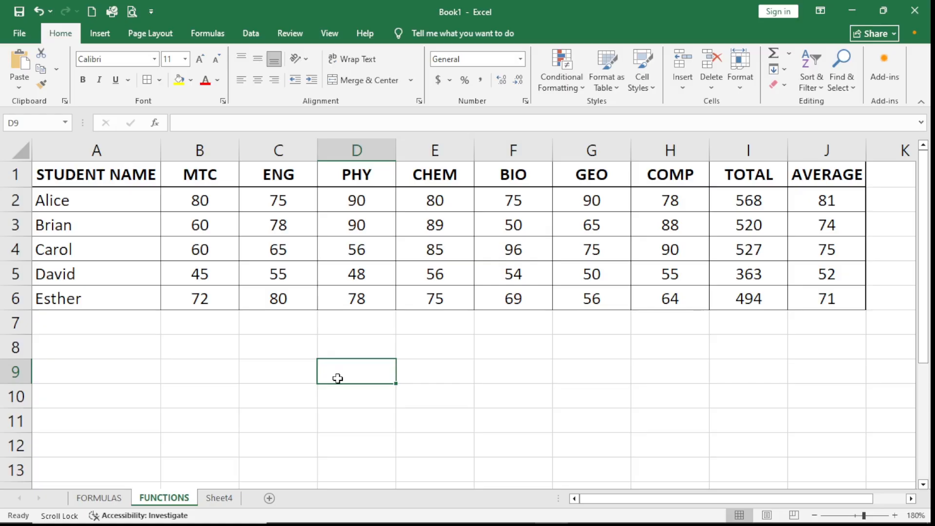
Compare the SUM function in I2 of the FUNCTIONS sheet with the RANGE formula in E2 of the FORMULAS sheet.
left_click(754, 201)
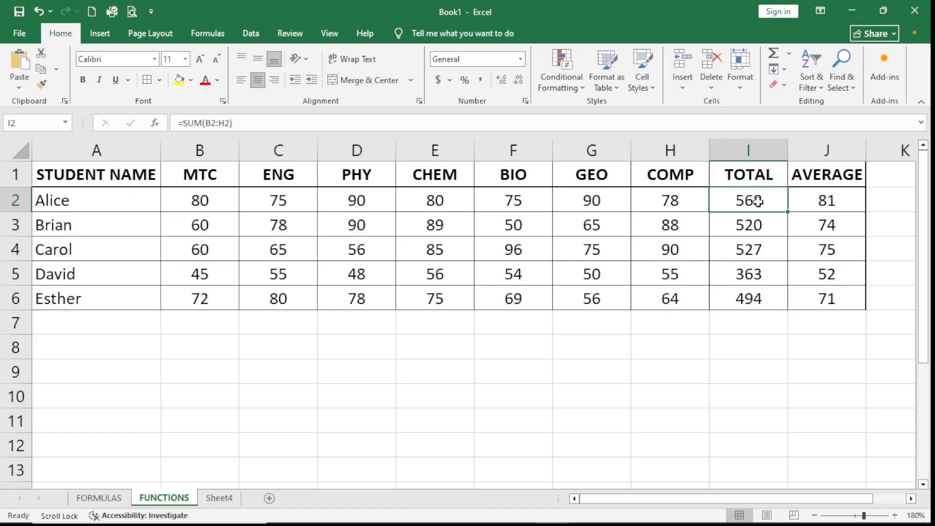
left_click(364, 407)
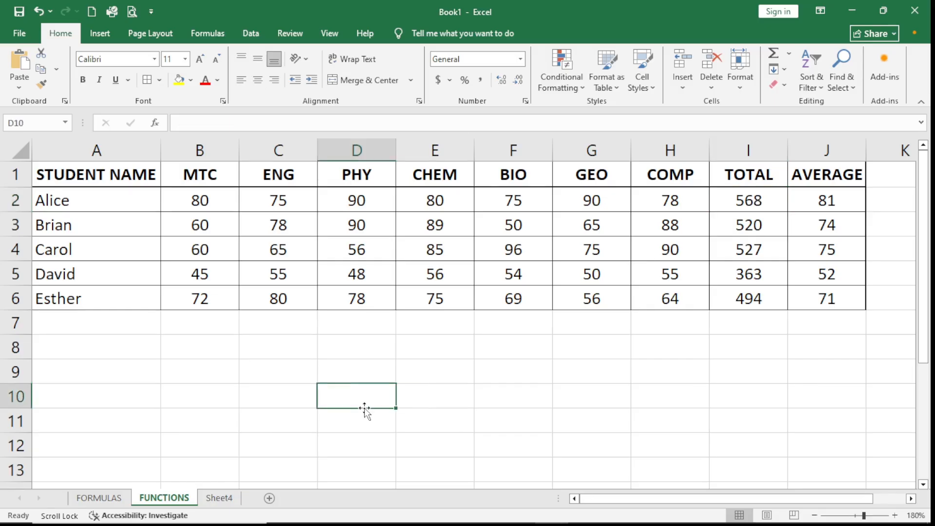
key("ctrl+Page_Down")
left_click(164, 501)
left_click(97, 498)
left_click(625, 251)
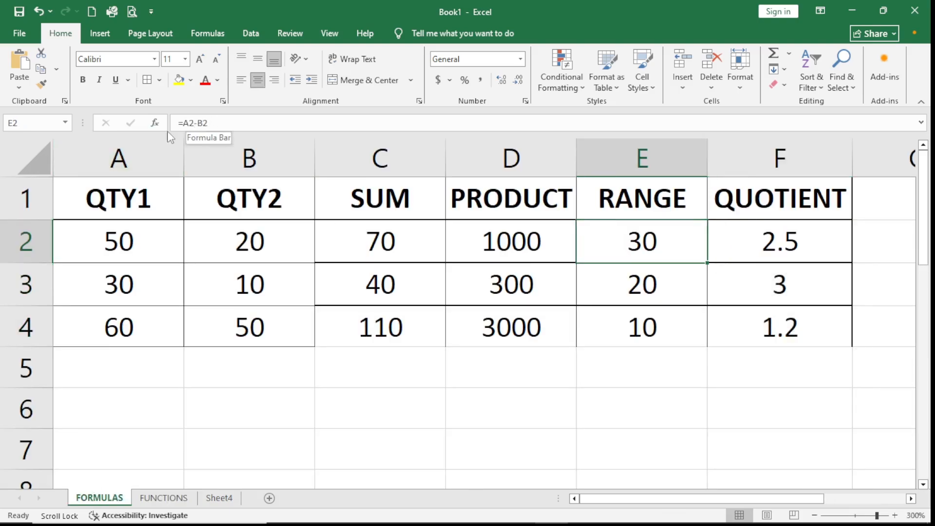
left_click(213, 122)
left_click_drag(212, 122, 177, 123)
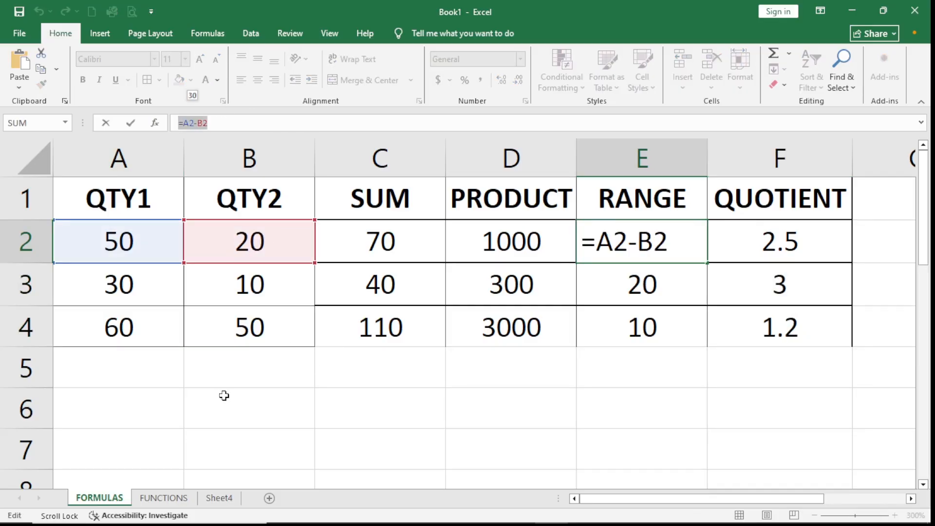
key("Return")
left_click(163, 497)
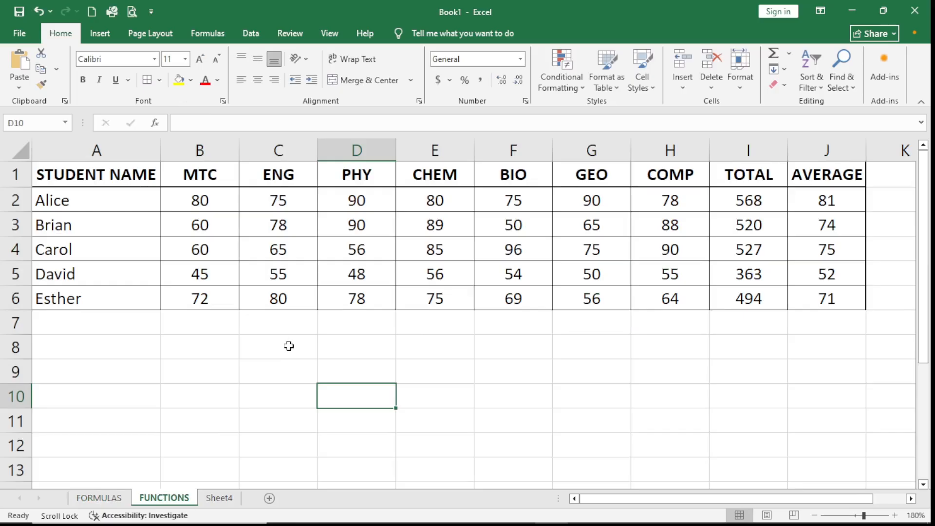
left_click(755, 201)
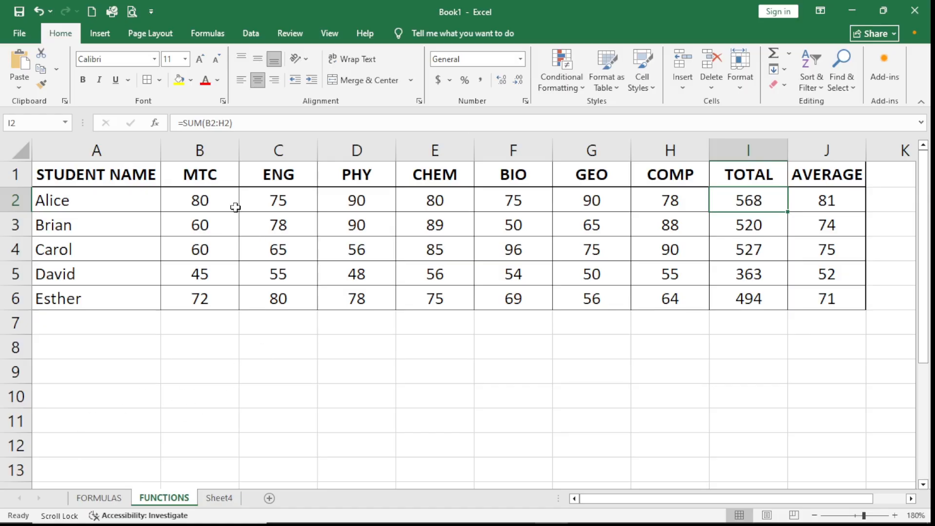
Examine the SUM and PRODUCT formulas in C2 and D2 on the FORMULAS sheet, leaving both unchanged.
left_click(99, 497)
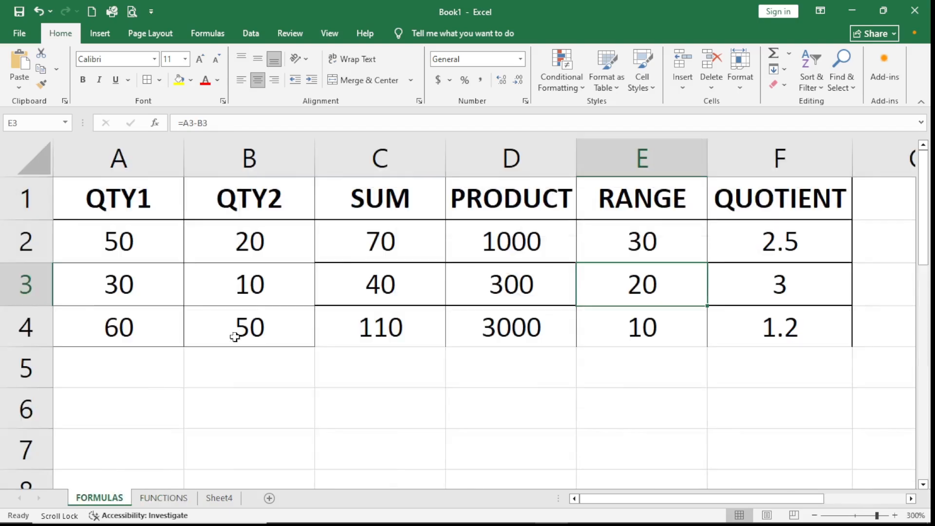
left_click(370, 245)
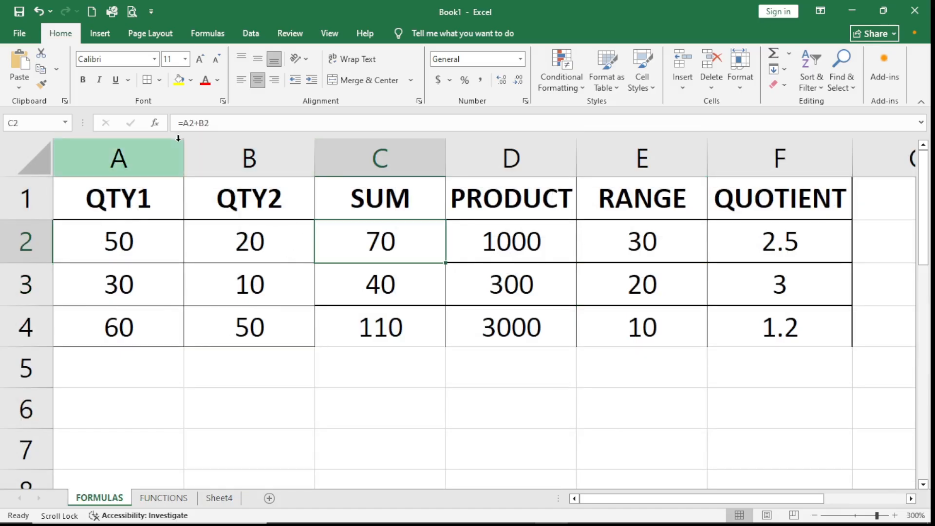
left_click(197, 123)
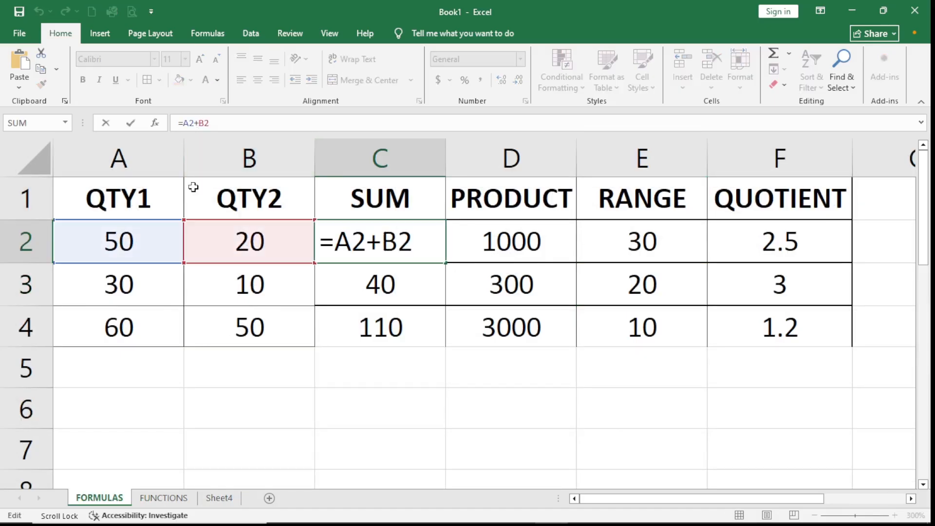
key("Return")
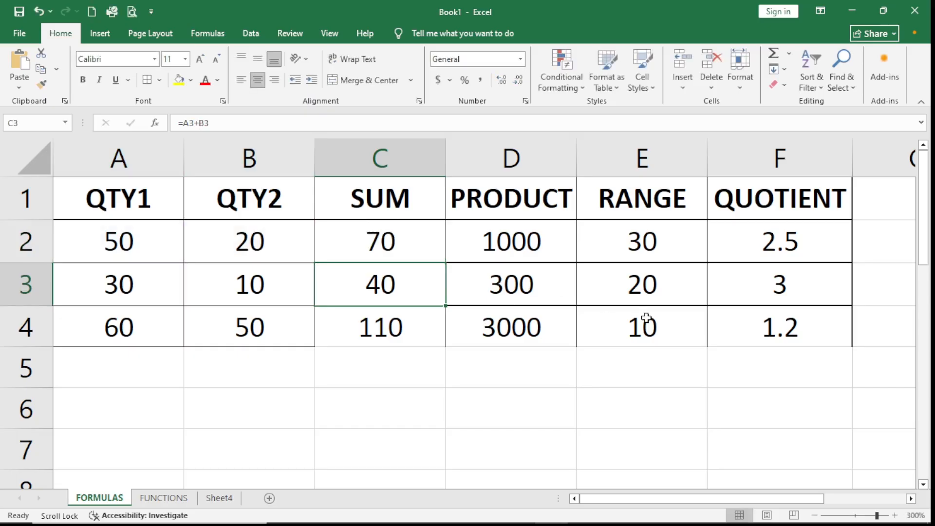
left_click(547, 243)
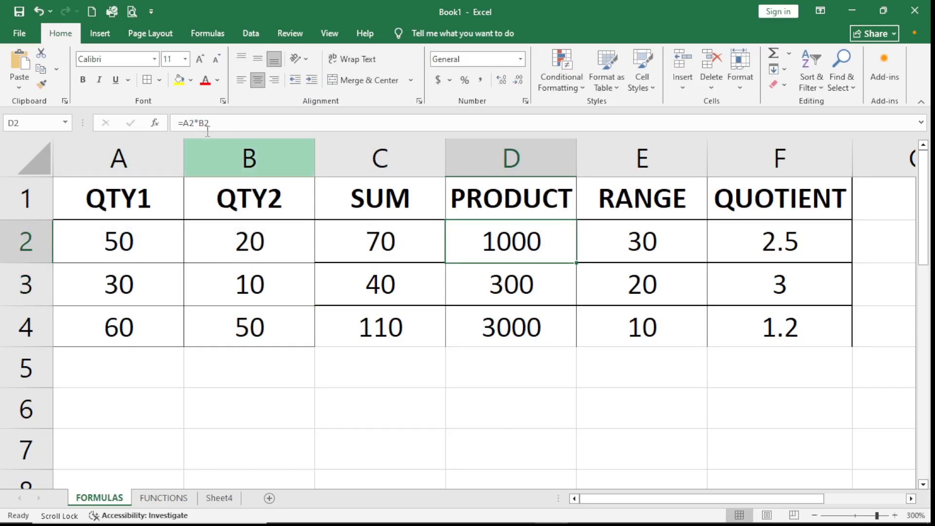
left_click(202, 119)
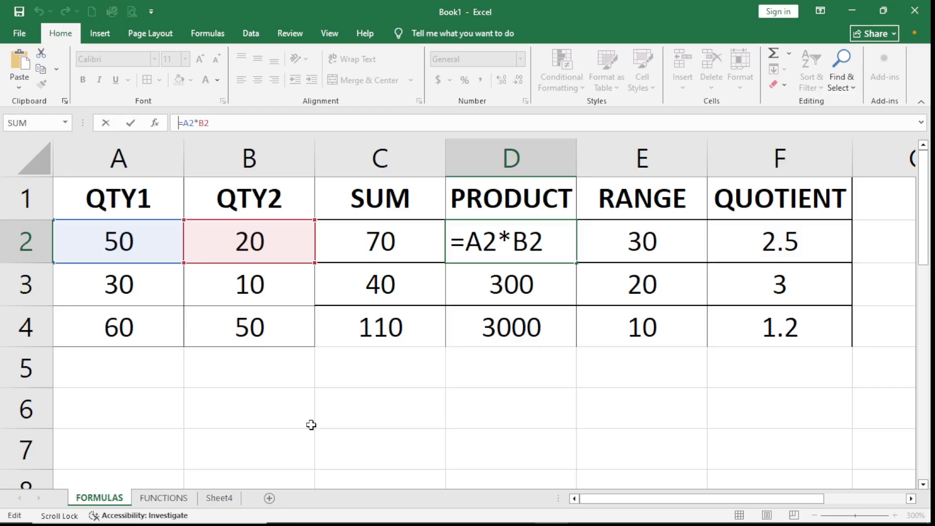
key("Return")
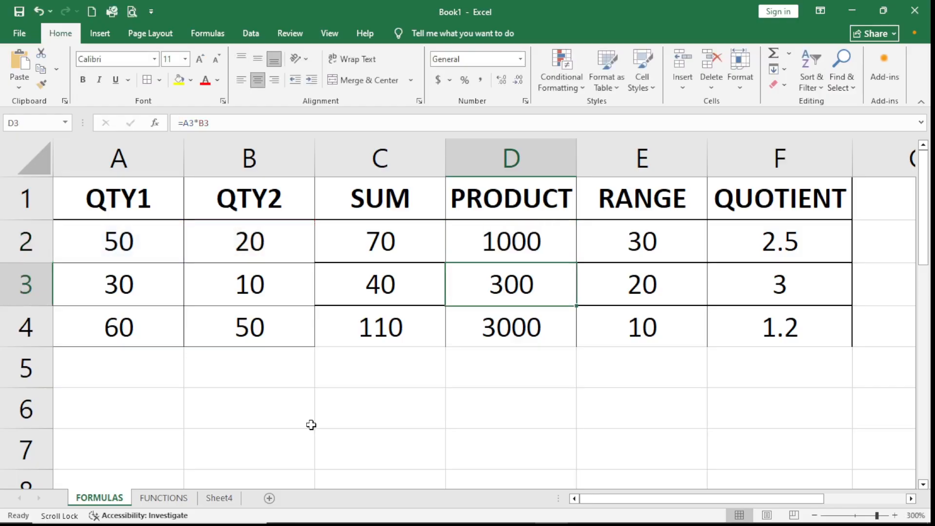